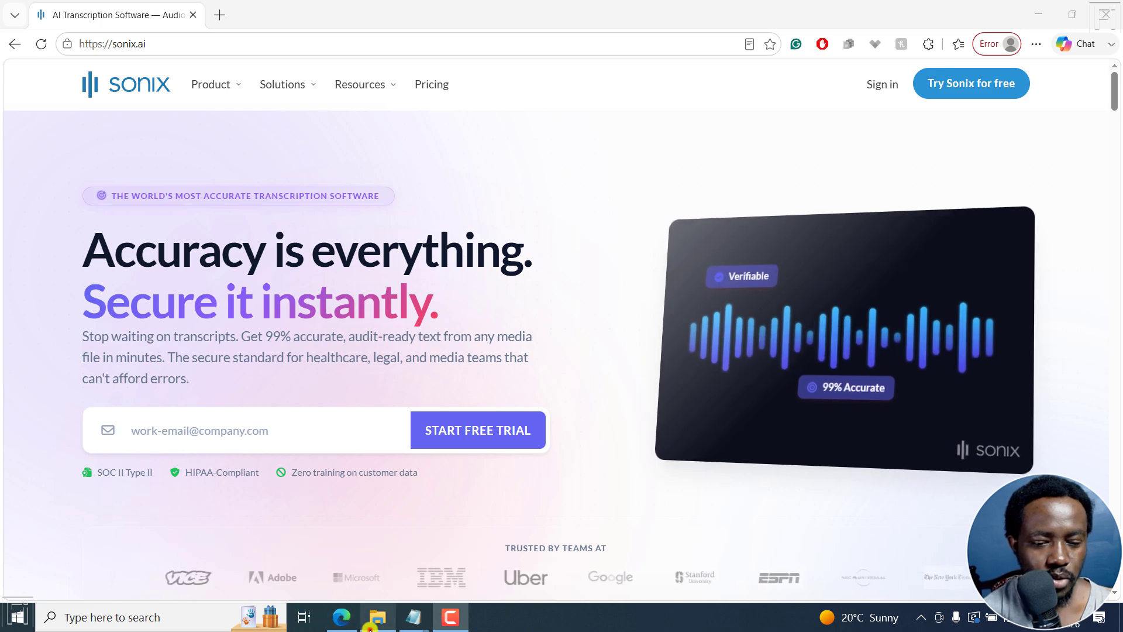
Locate the video about flattening a PDF with Stirling PDF in the Tutorial Videos folder in File Explorer.
{"action": "left_click", "coordinate": [377, 618]}
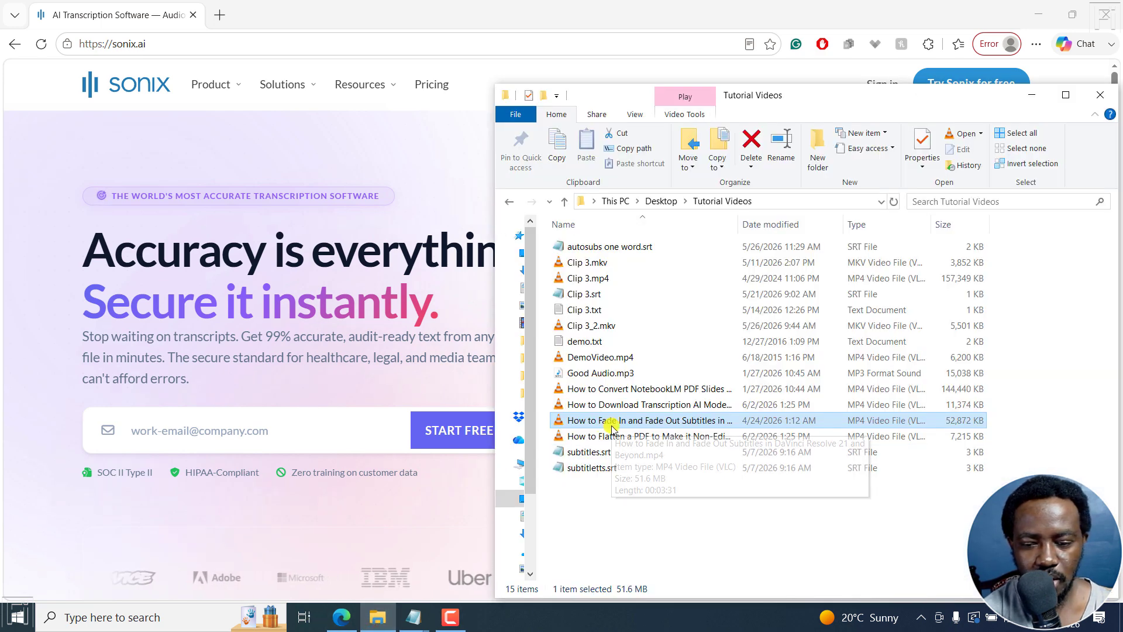
{"action": "left_click", "coordinate": [646, 438]}
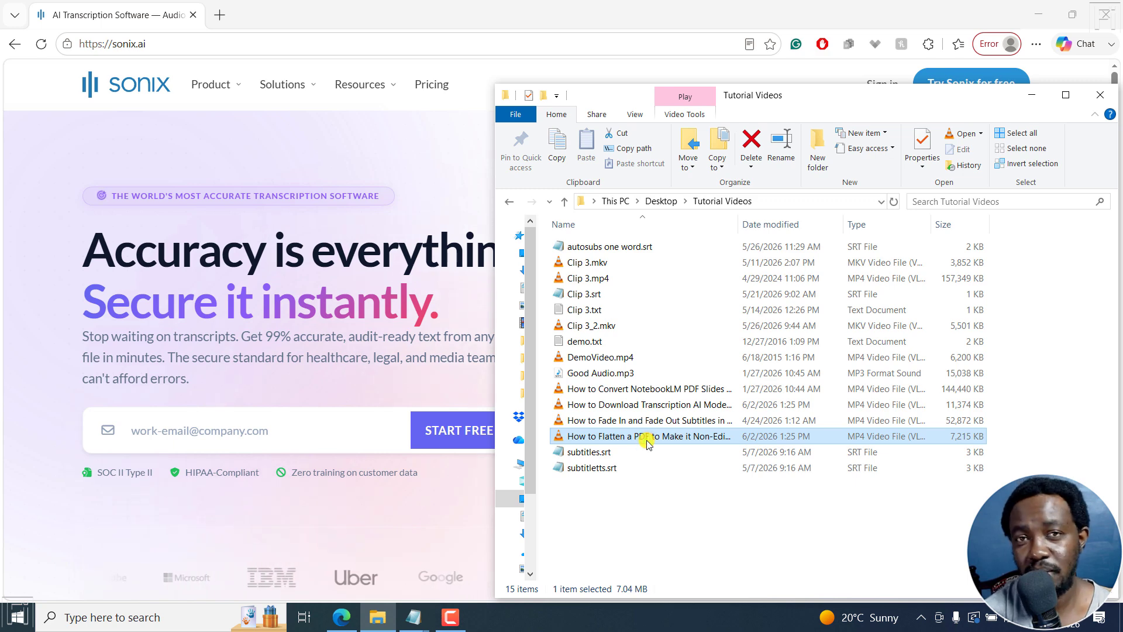
{"action": "left_click", "coordinate": [294, 5]}
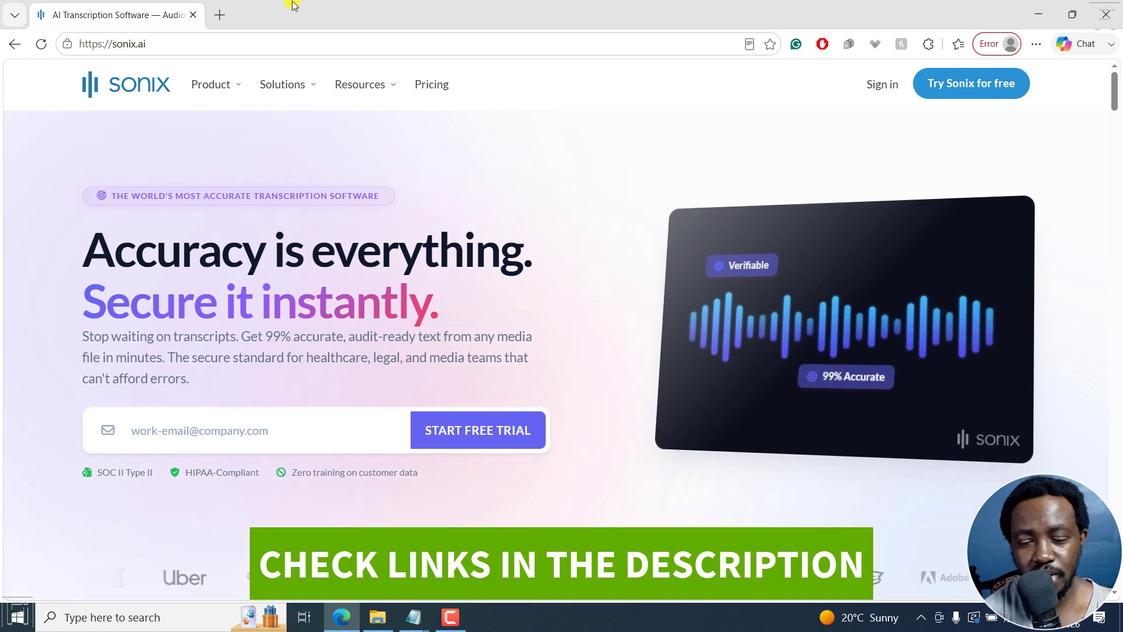
Sign in to the Sonix account and start a new single-track upload.
{"action": "left_click", "coordinate": [880, 93]}
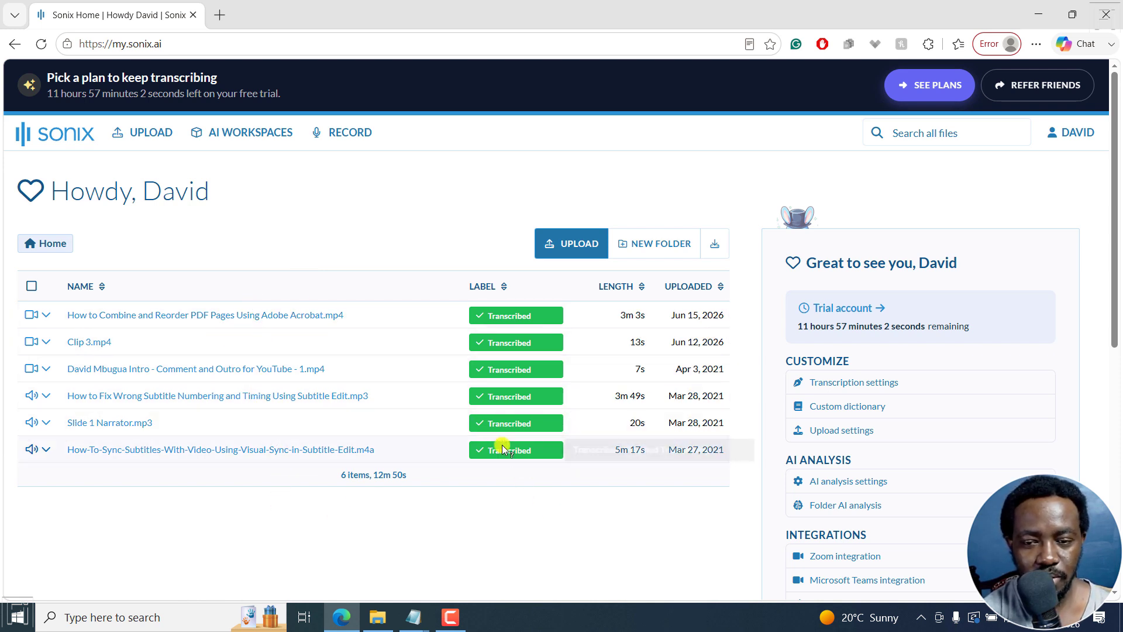
{"action": "left_click", "coordinate": [576, 244]}
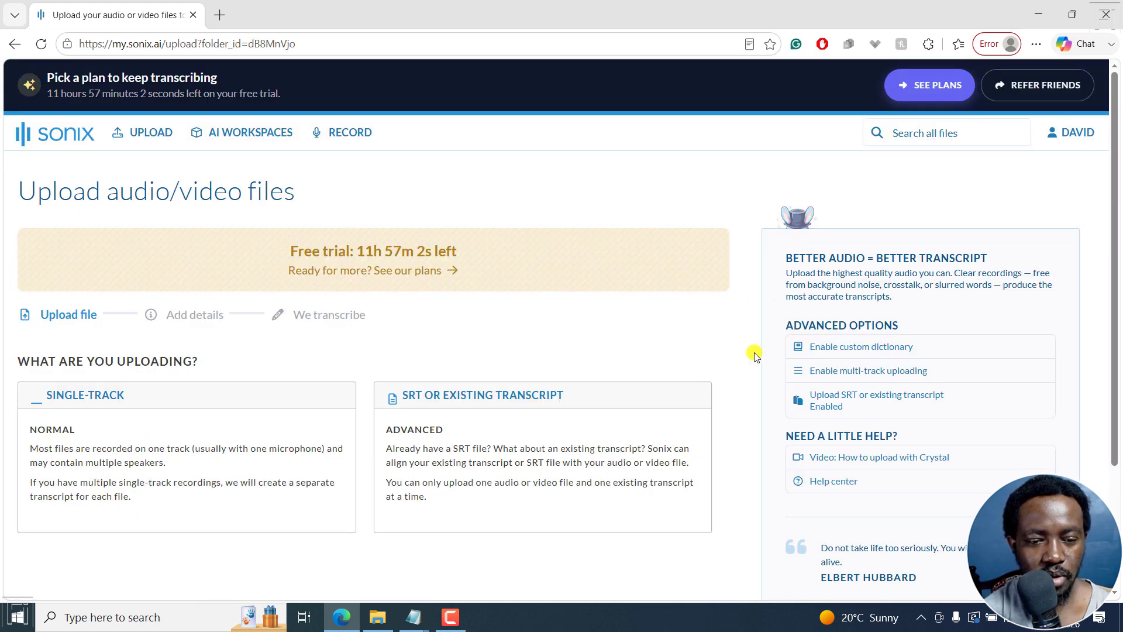
{"action": "left_click", "coordinate": [124, 454]}
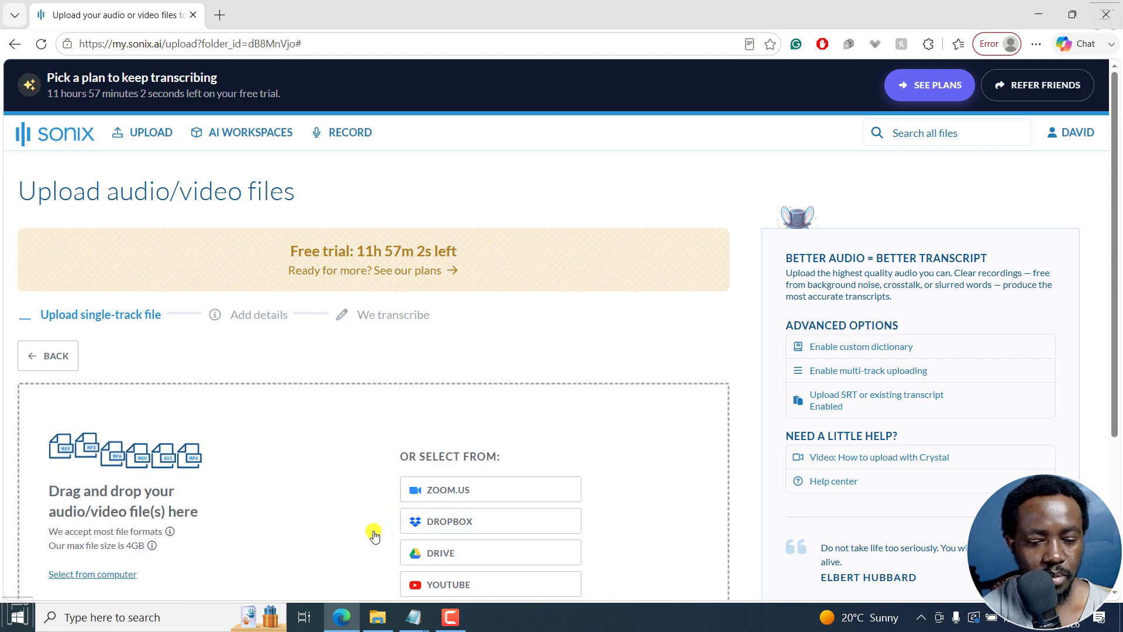
Upload "How to Flatten a PDF to Make it Non-Editable for Free using Stirling PDF.mp4" and transcribe it in English.
{"action": "left_click", "coordinate": [377, 618]}
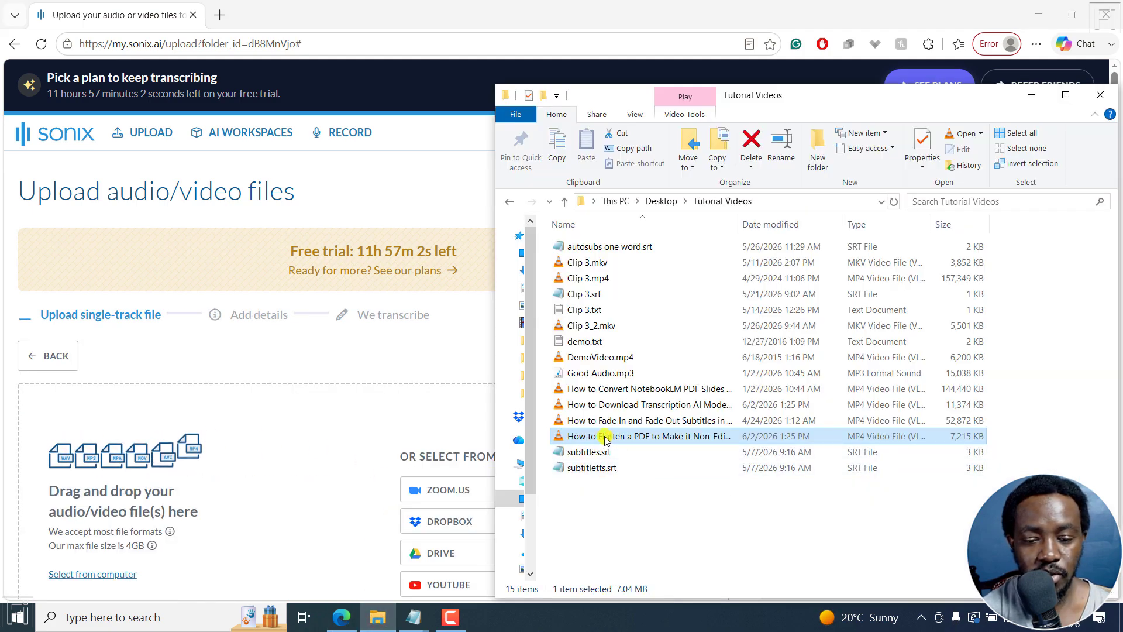
{"action": "left_click_drag", "start_coordinate": [603, 436], "coordinate": [150, 516]}
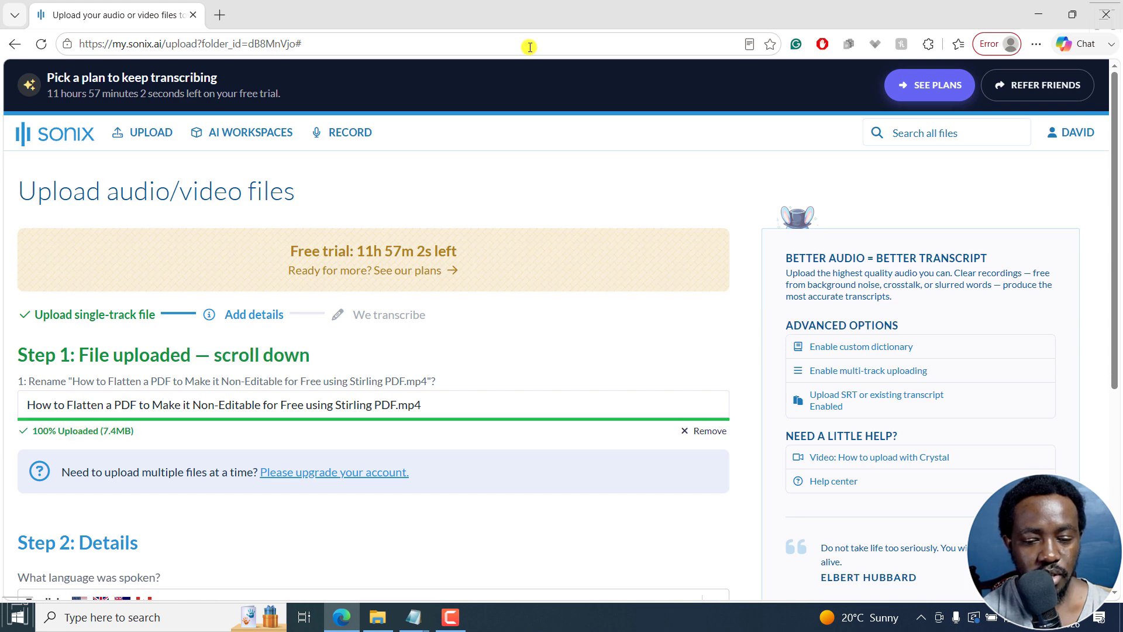
{"action": "left_click_drag", "start_coordinate": [1117, 117], "coordinate": [1119, 282]}
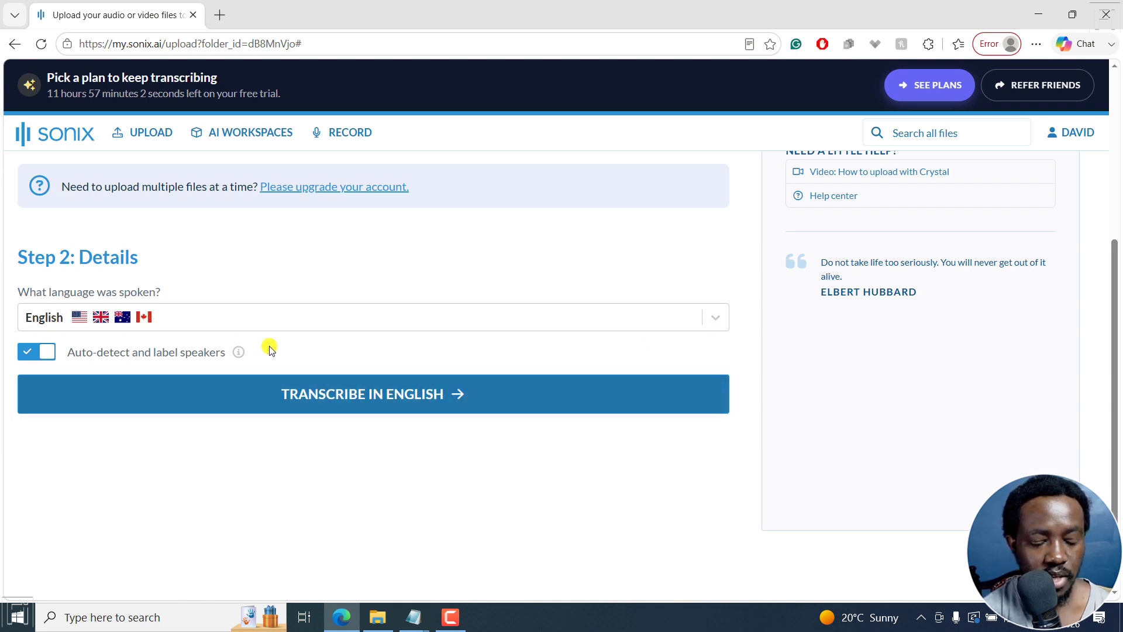
{"action": "left_click", "coordinate": [395, 396]}
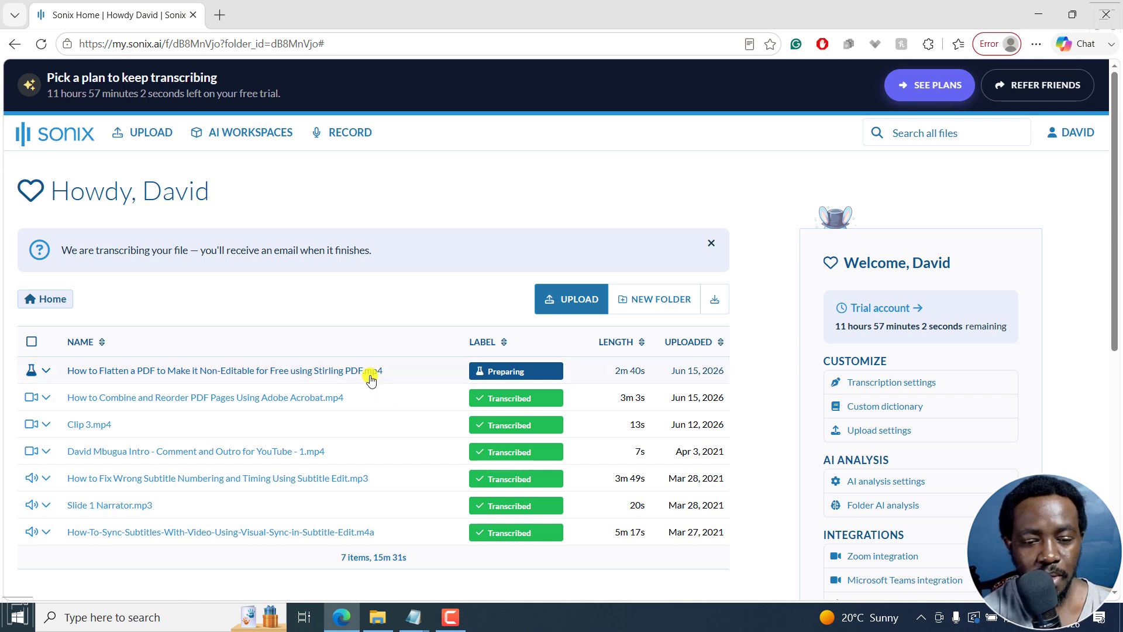
Open the transcript of the uploaded video and dismiss its transcript quality report.
{"action": "left_click", "coordinate": [294, 370]}
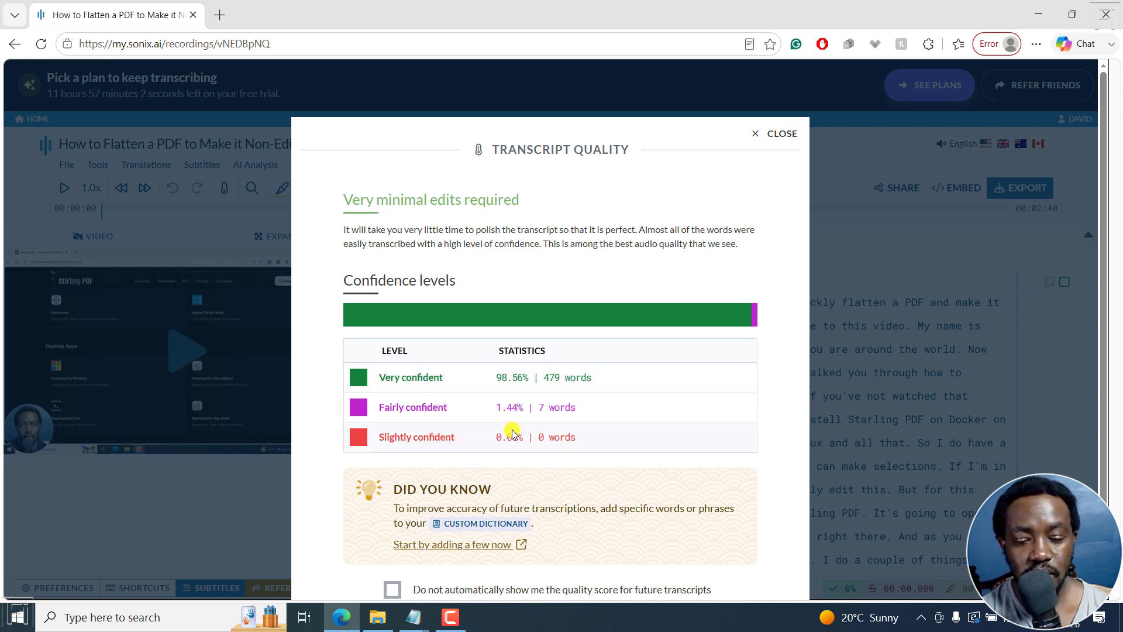
{"action": "left_click", "coordinate": [779, 135]}
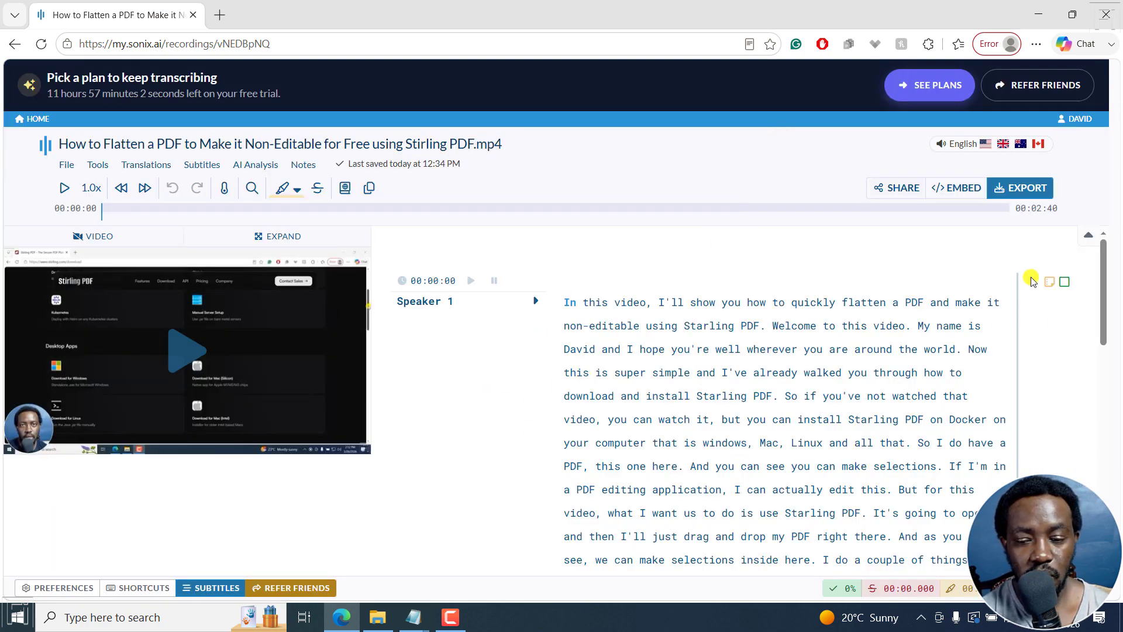
{"action": "left_click_drag", "start_coordinate": [1105, 264], "coordinate": [1119, 206]}
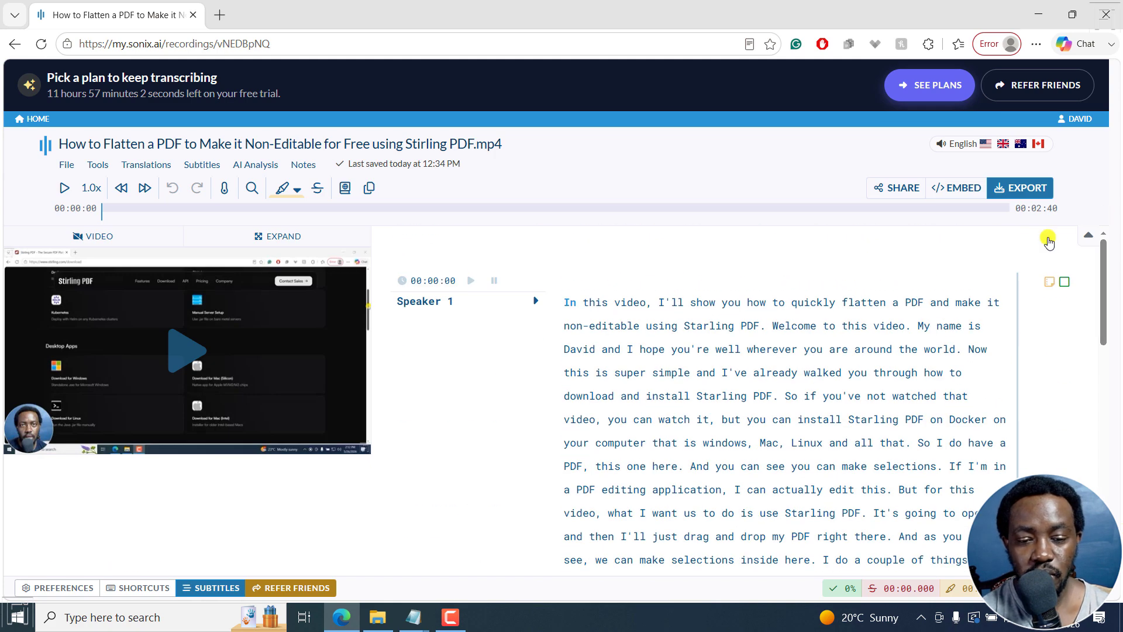
Try out editing in the transcript's opening sentence by deleting and retyping a letter in the word "video".
{"action": "left_click", "coordinate": [579, 305]}
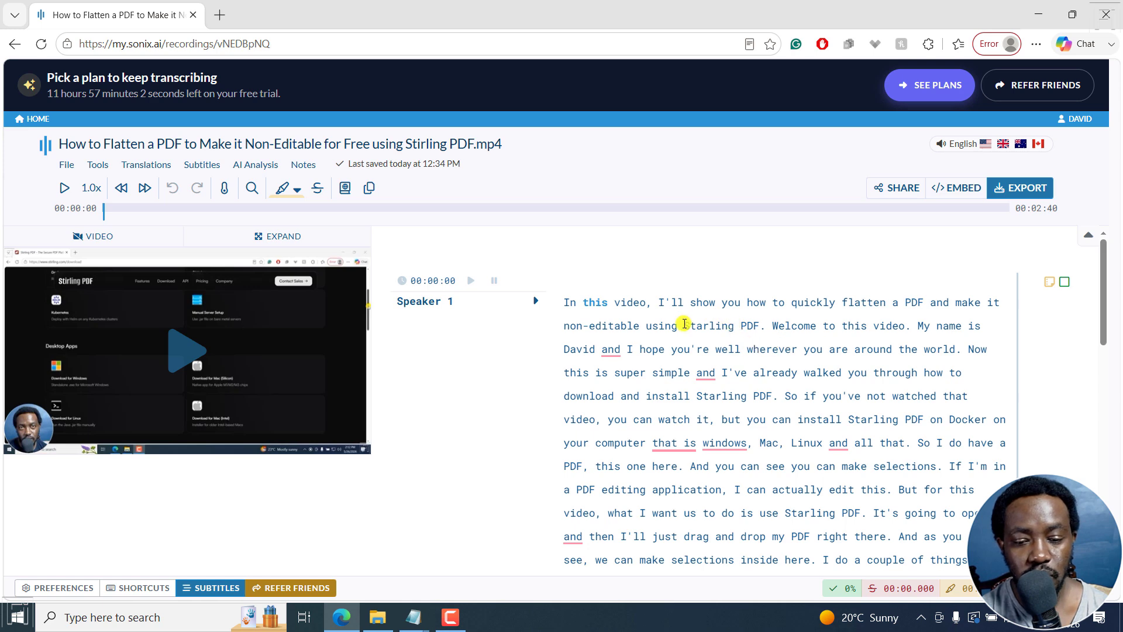
{"action": "double_click", "coordinate": [649, 305]}
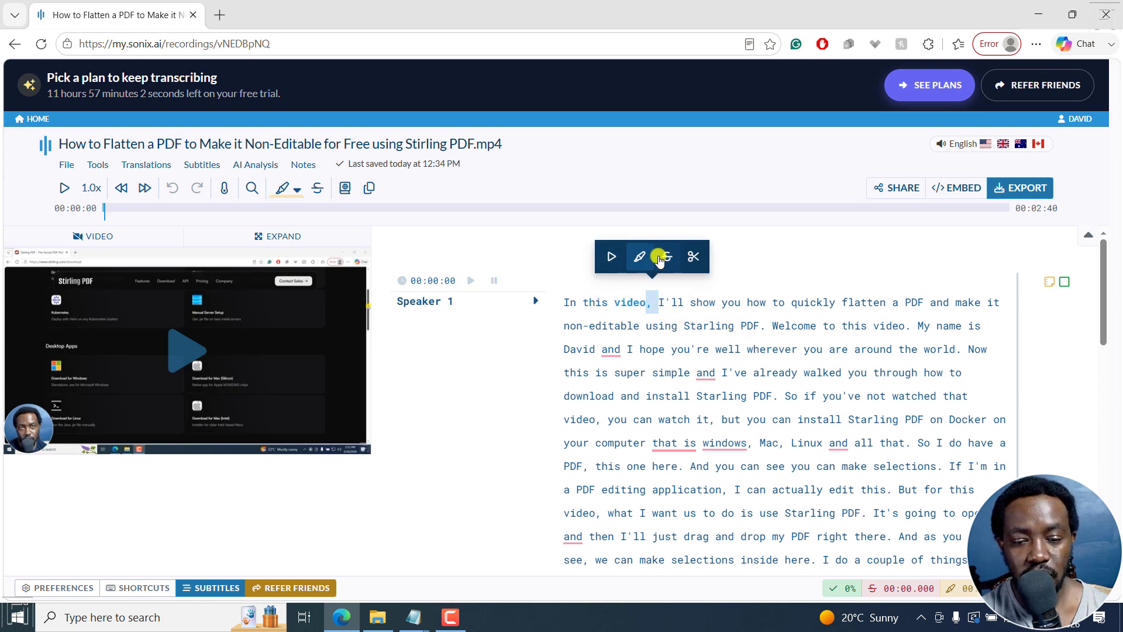
{"action": "left_click", "coordinate": [624, 310]}
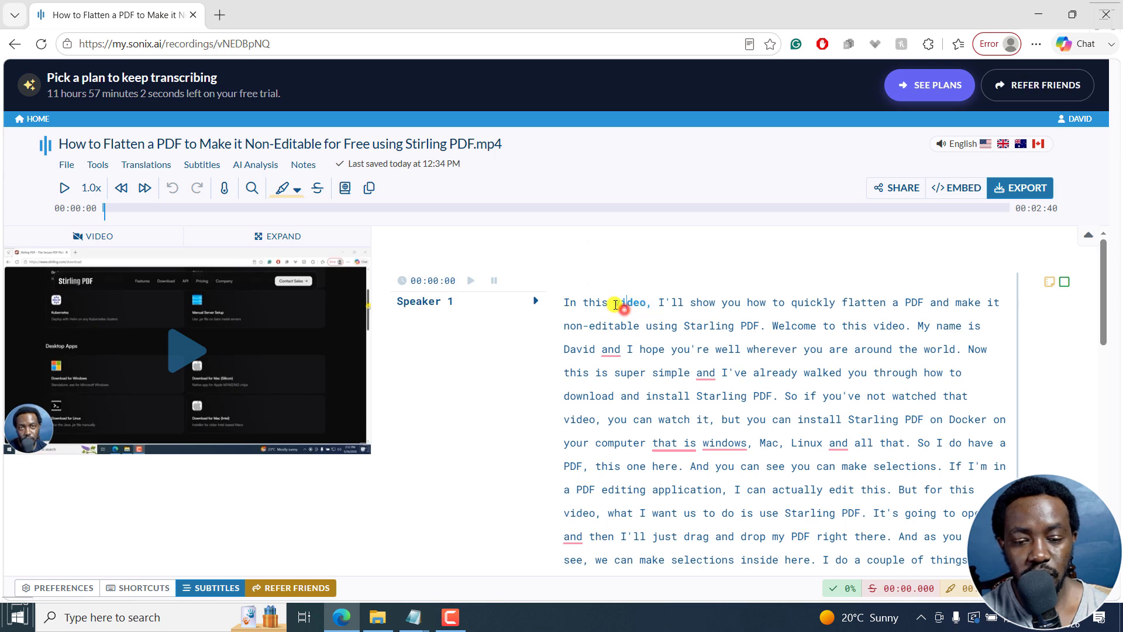
{"action": "key", "text": "BackSpace"}
{"action": "type", "text": "i"}
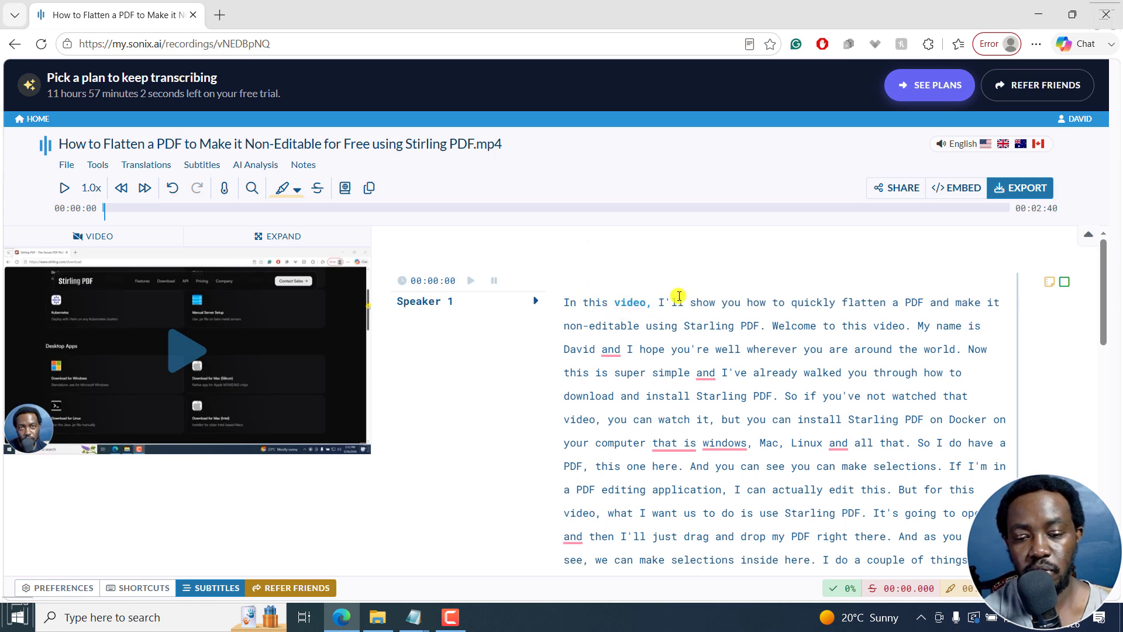
{"action": "left_click", "coordinate": [682, 303]}
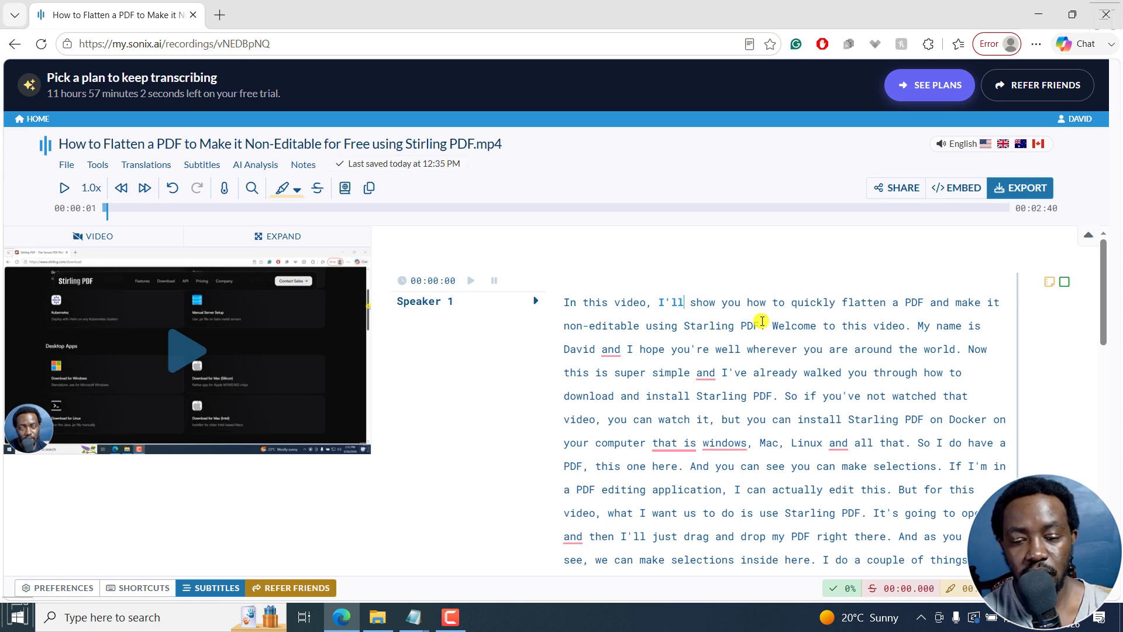
Change the first "Starling" to "Sterling" and replace all remaining instances of "Starling" with "Stirling" in the transcript.
{"action": "left_click", "coordinate": [702, 325]}
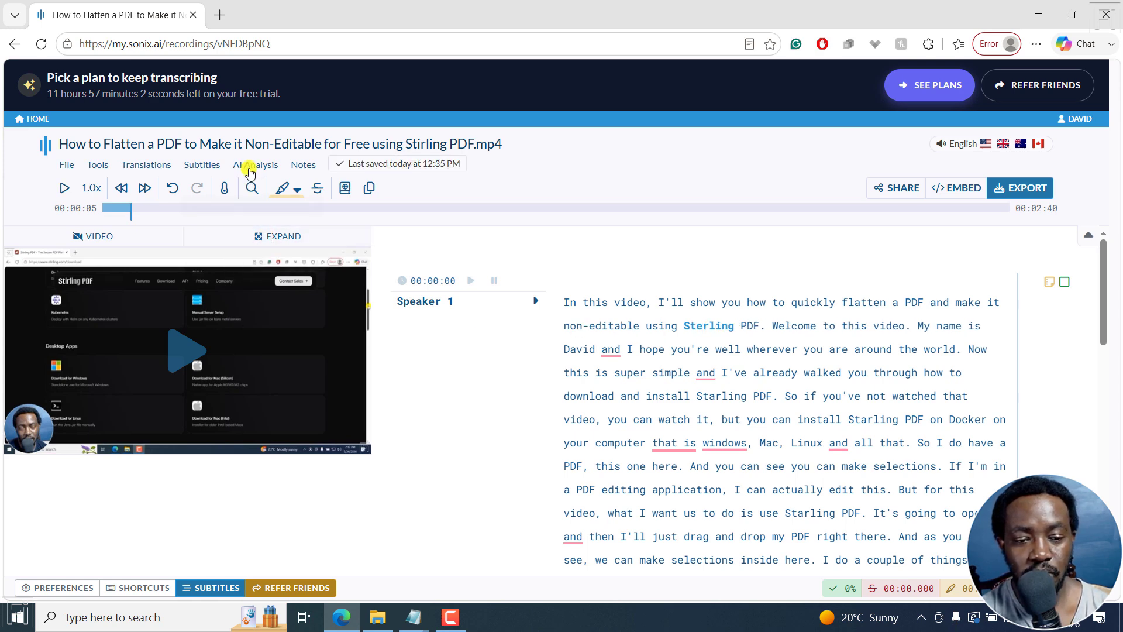
{"action": "left_click", "coordinate": [252, 190]}
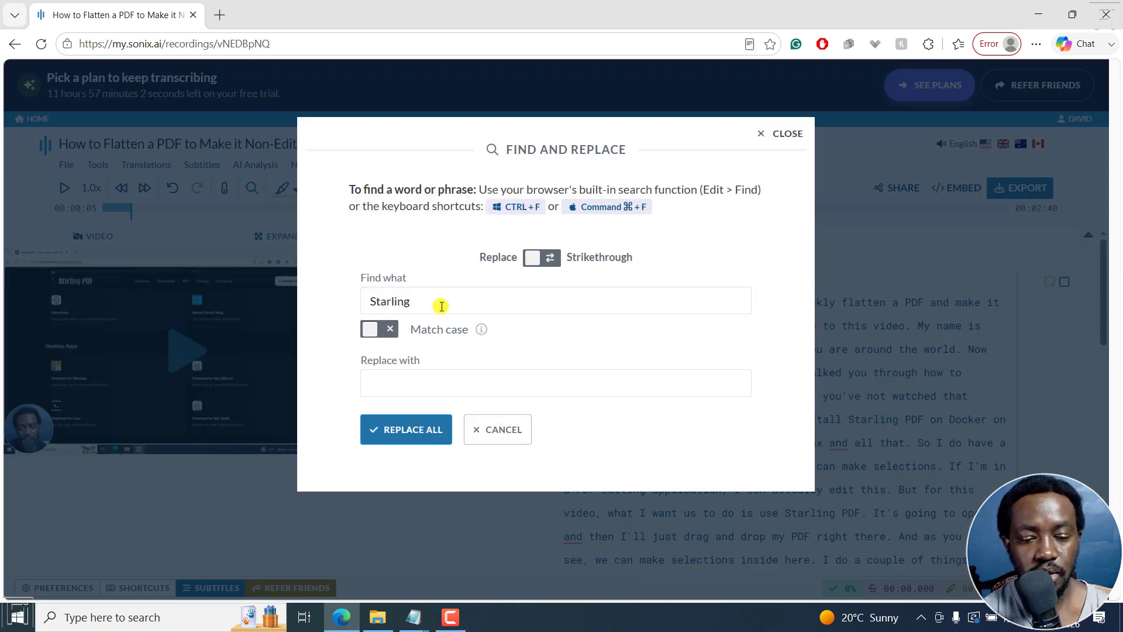
{"action": "left_click", "coordinate": [434, 382]}
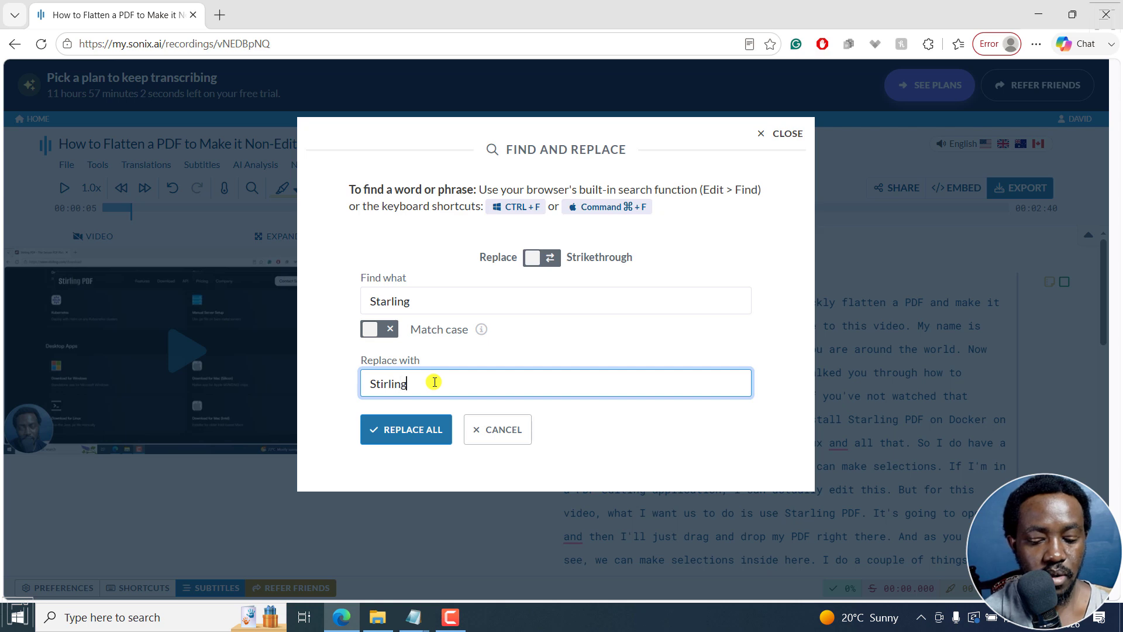
{"action": "left_click", "coordinate": [413, 429]}
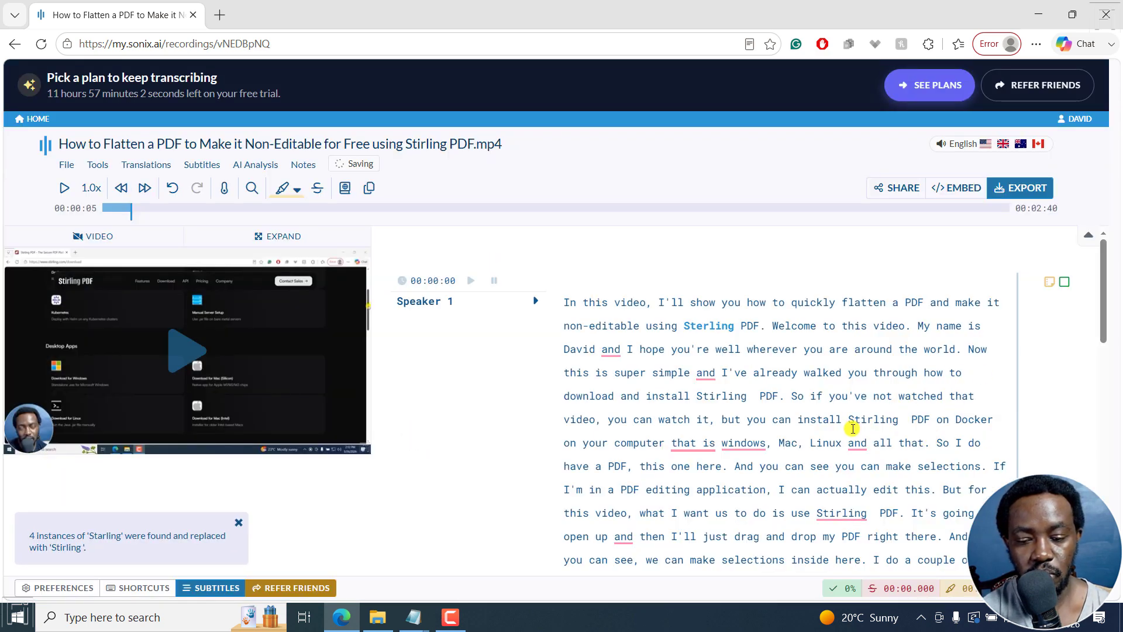
Correct "Sterling" to "Stirling" in the opening sentence and check the spelling against the installed Stirling-PDF app's name.
{"action": "mouse_move", "coordinate": [830, 518]}
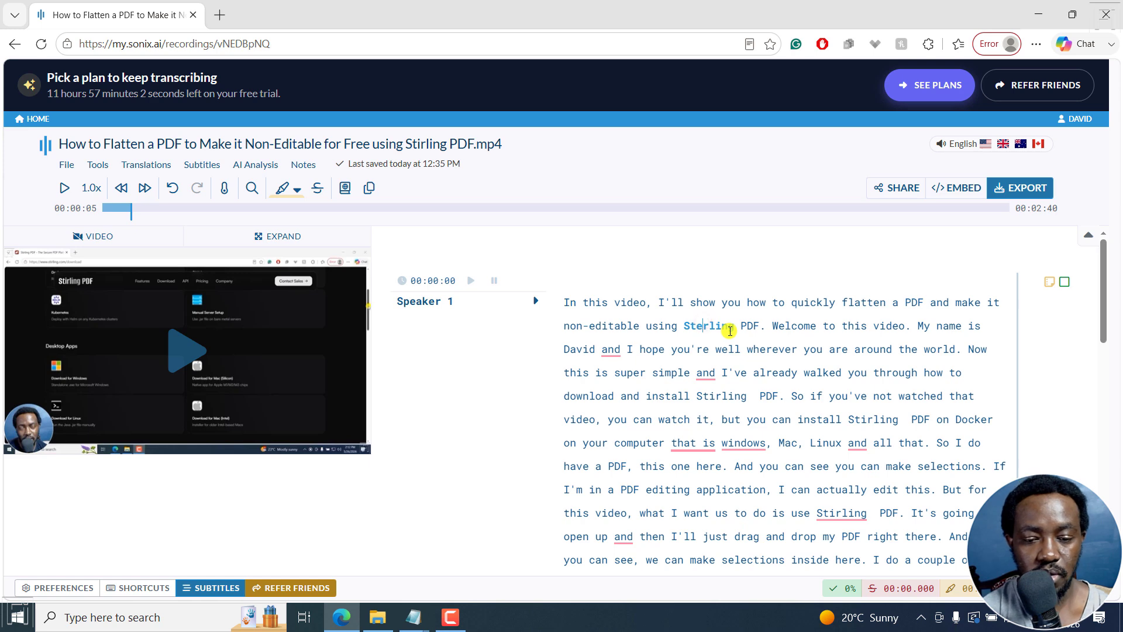
{"action": "key", "text": "BackSpace"}
{"action": "type", "text": "i"}
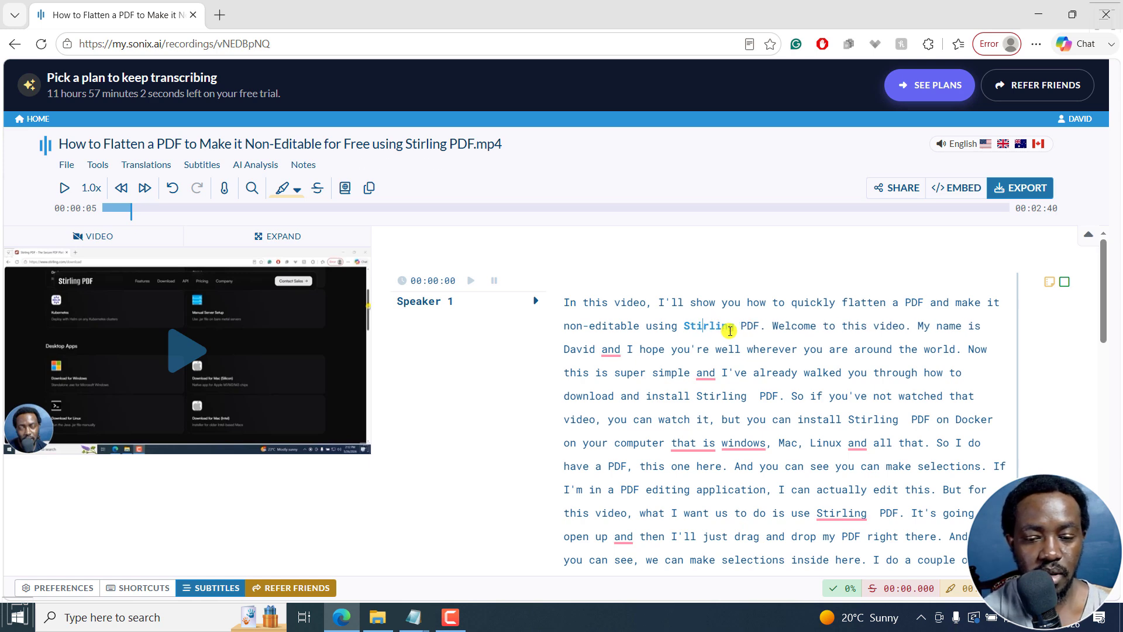
{"action": "left_click", "coordinate": [98, 622]}
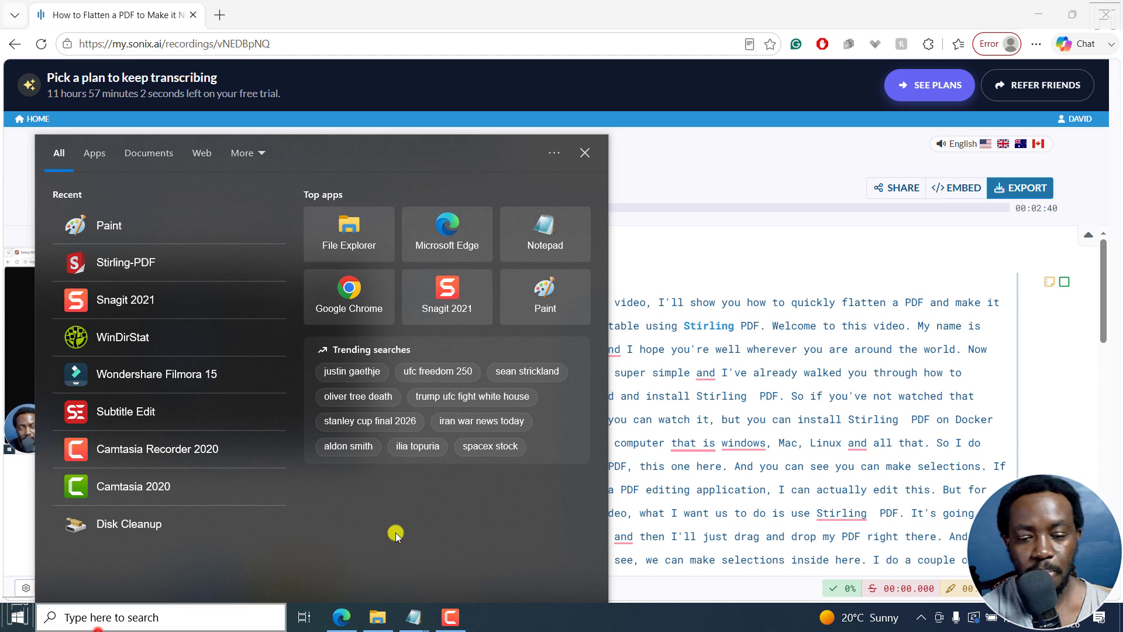
{"action": "left_click", "coordinate": [691, 288]}
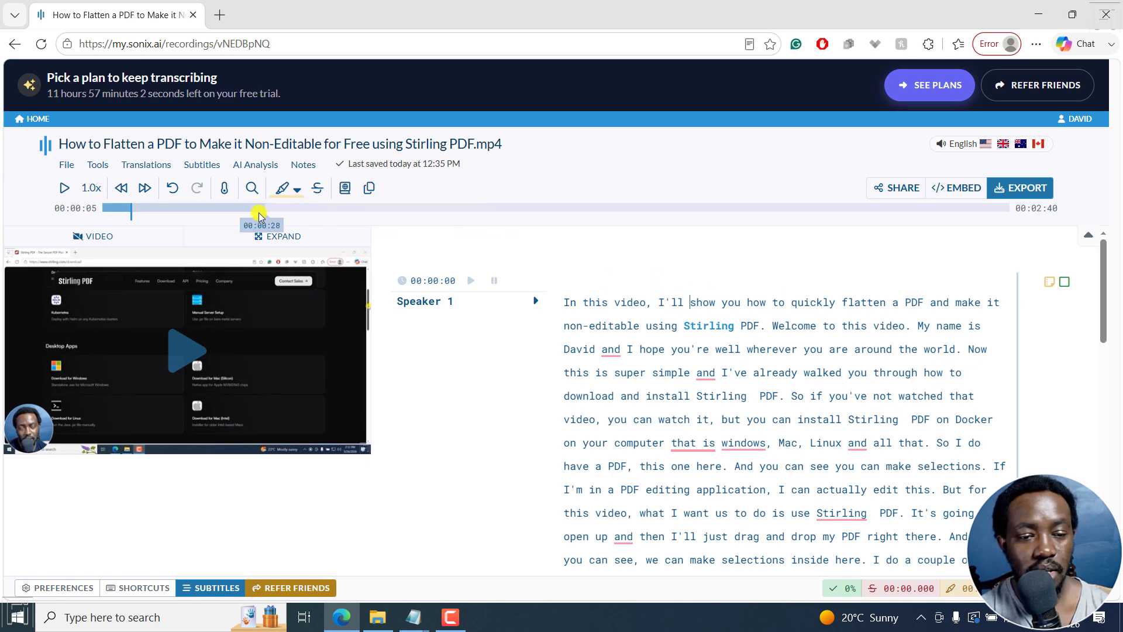
Show the subtitle timeline and split the transcript into two-line subtitles with at most 37 characters per line and 7 seconds each.
{"action": "left_click", "coordinate": [197, 167]}
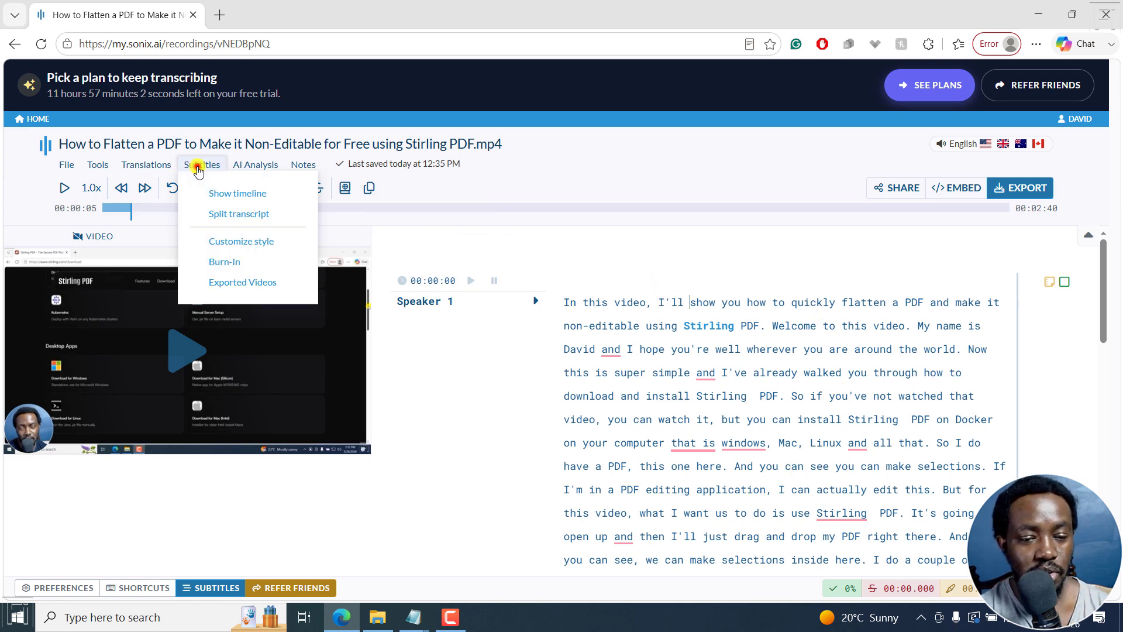
{"action": "left_click", "coordinate": [226, 193]}
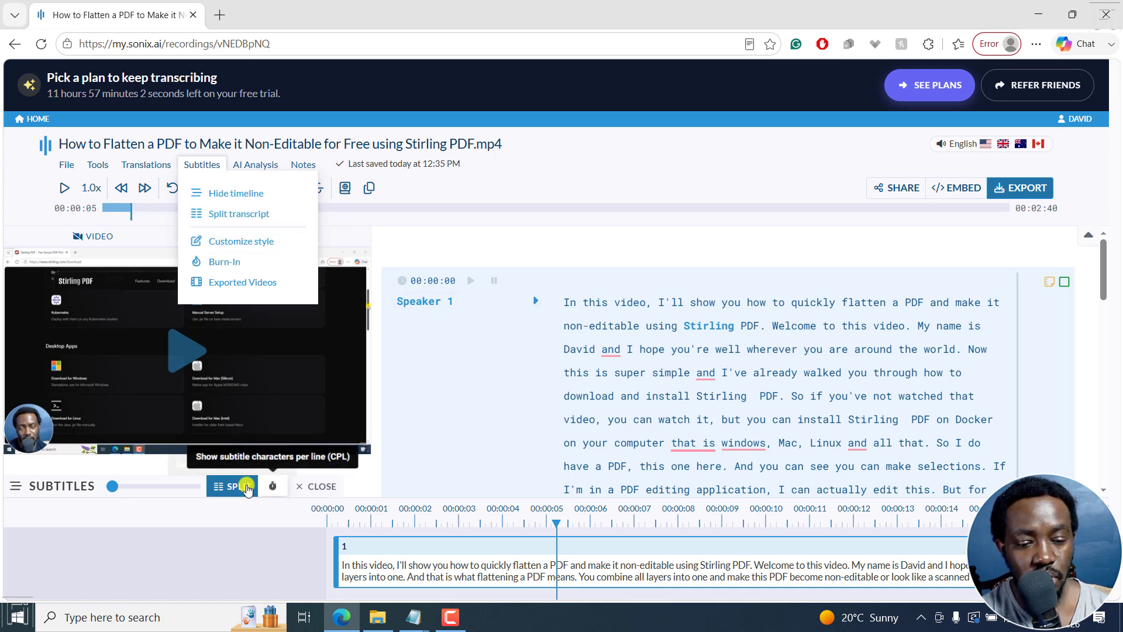
{"action": "left_click", "coordinate": [227, 488]}
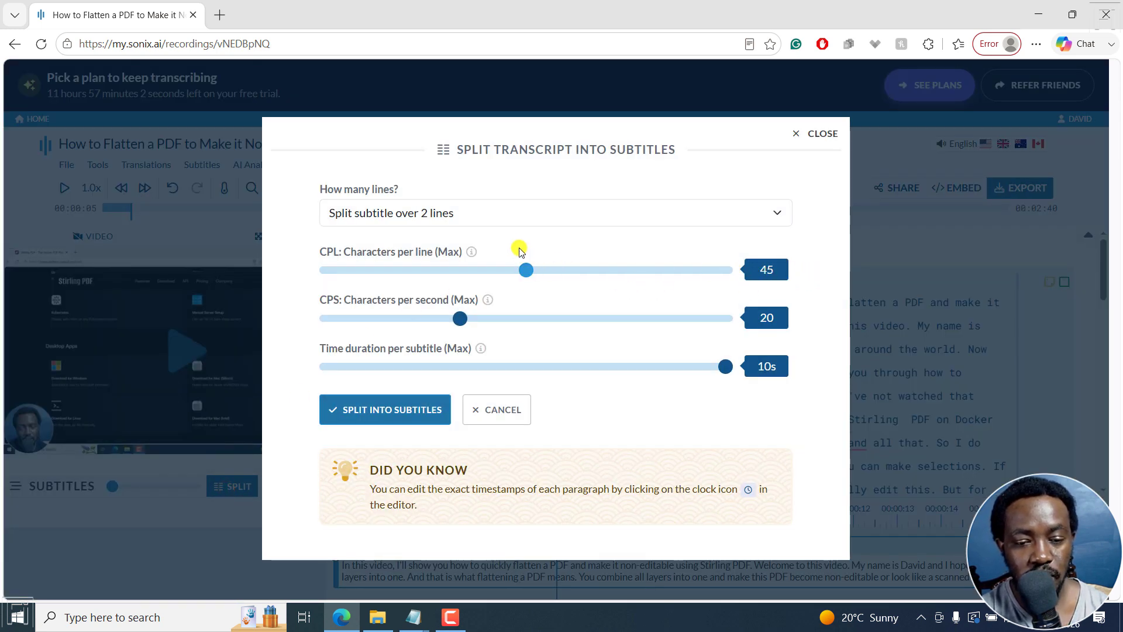
{"action": "left_click", "coordinate": [513, 210]}
{"action": "left_click", "coordinate": [429, 299]}
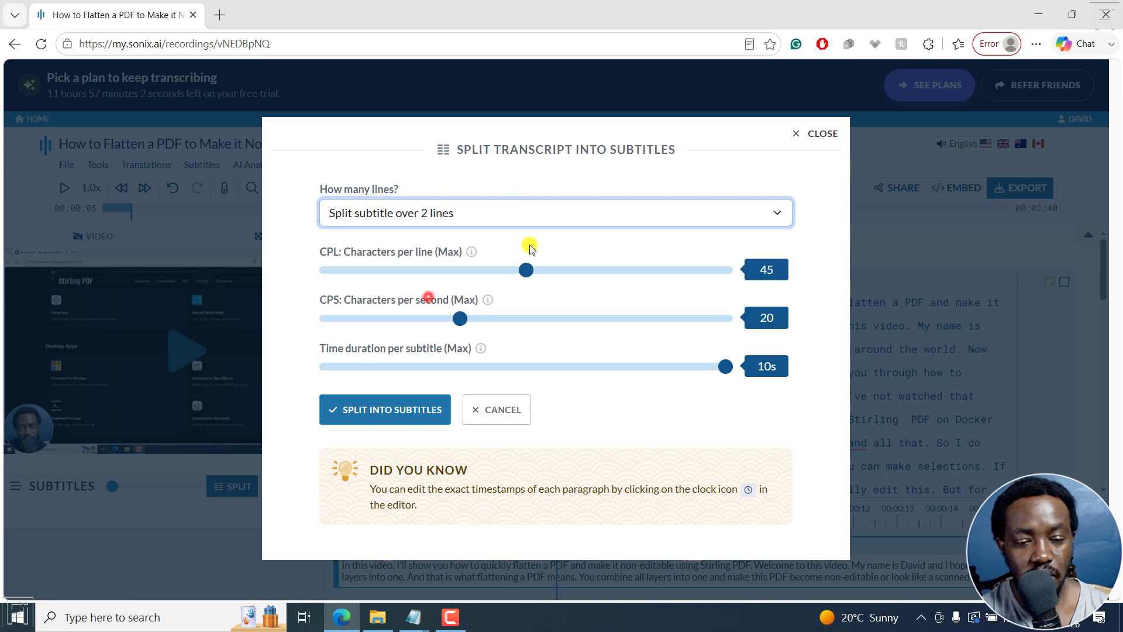
{"action": "left_click_drag", "start_coordinate": [524, 270], "coordinate": [480, 275]}
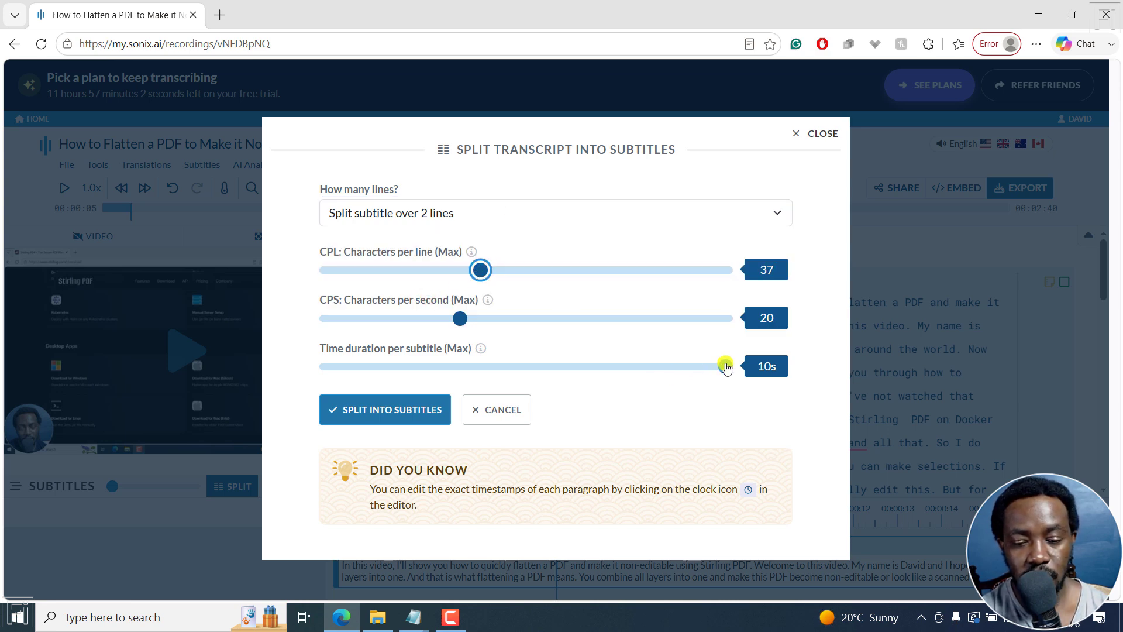
{"action": "left_click_drag", "start_coordinate": [725, 368], "coordinate": [603, 374]}
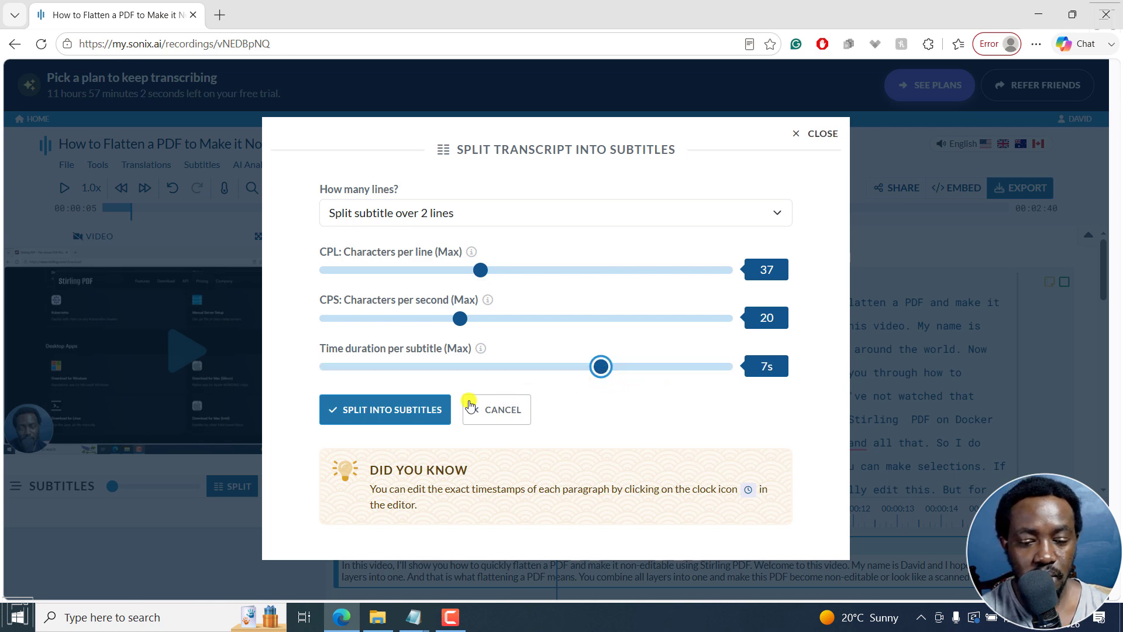
{"action": "left_click", "coordinate": [361, 412]}
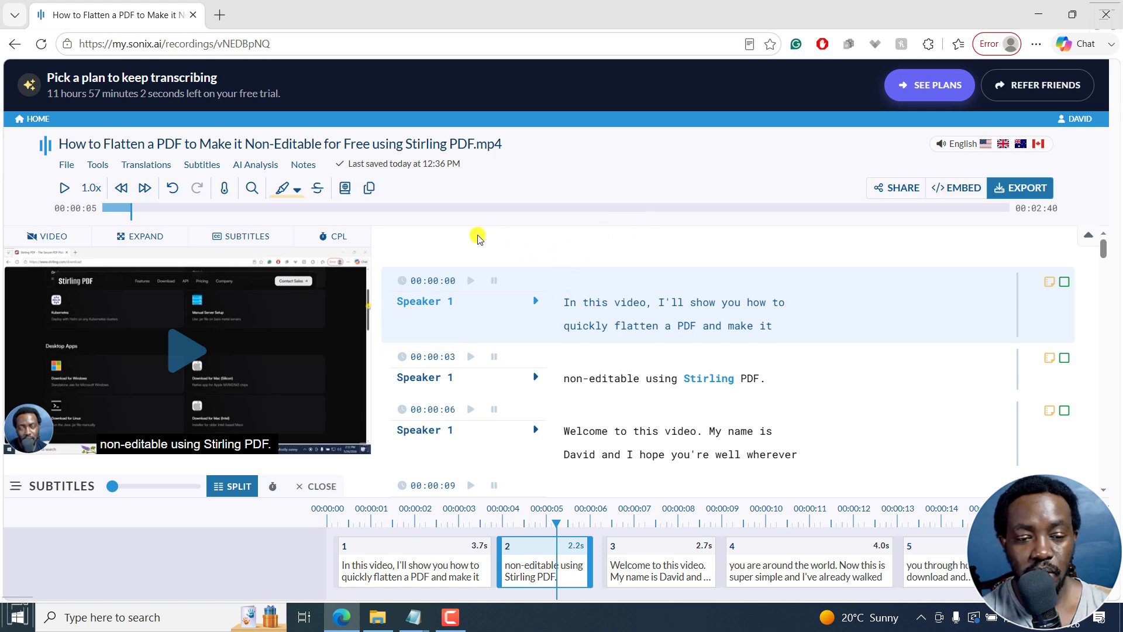
Try to export the recording in the Burn-in videos (*.mp4) format.
{"action": "left_click", "coordinate": [191, 166]}
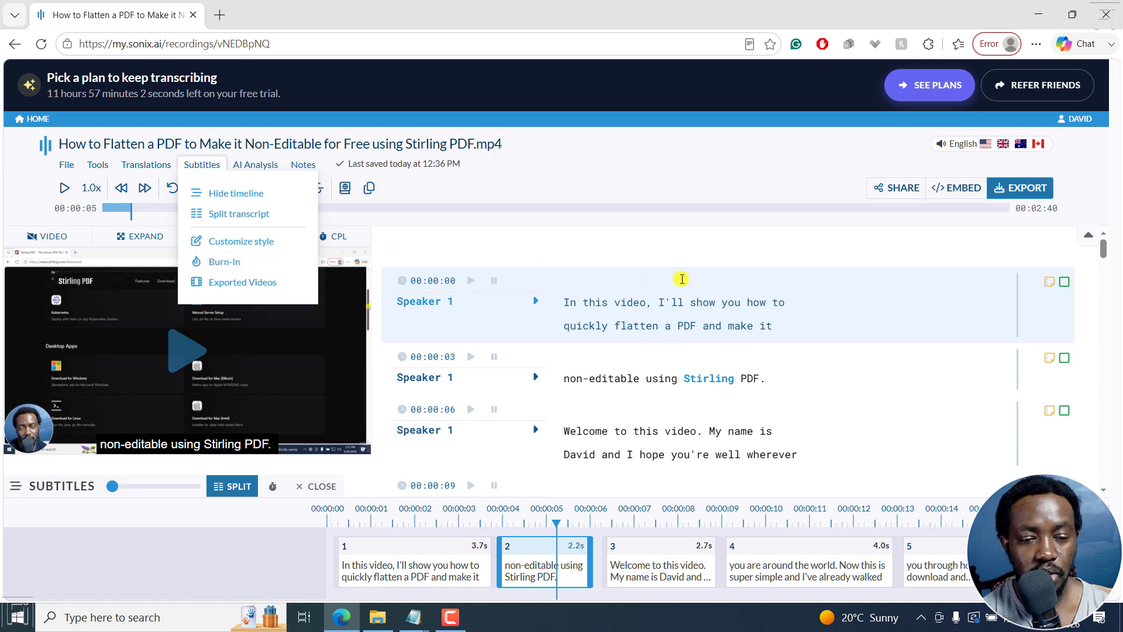
{"action": "left_click", "coordinate": [668, 257]}
{"action": "left_click", "coordinate": [1023, 187]}
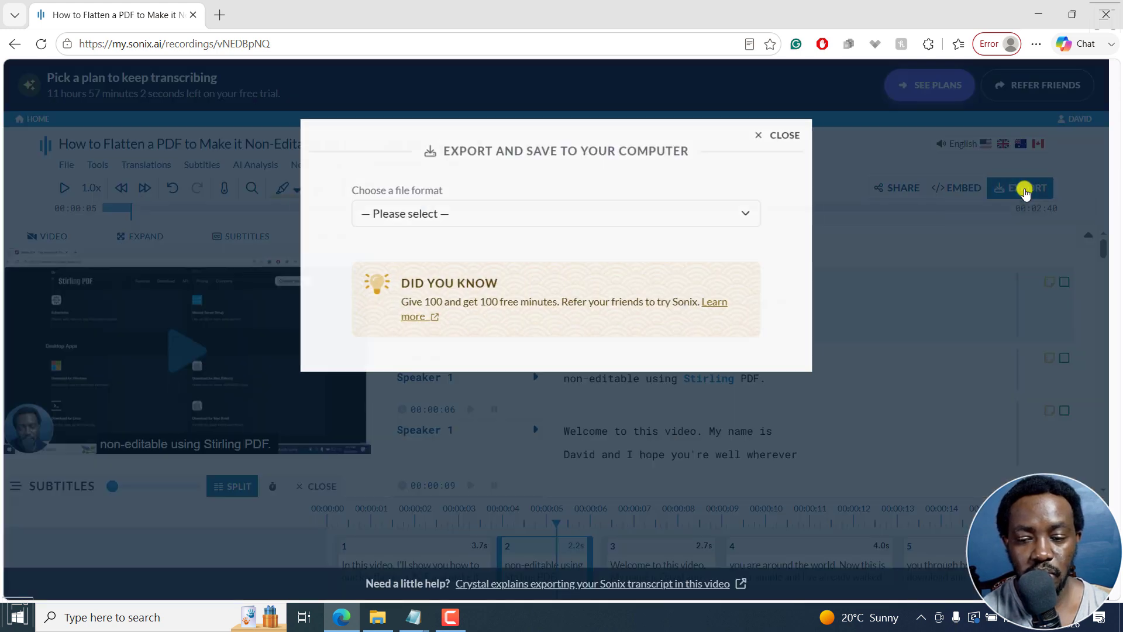
{"action": "left_click", "coordinate": [743, 214]}
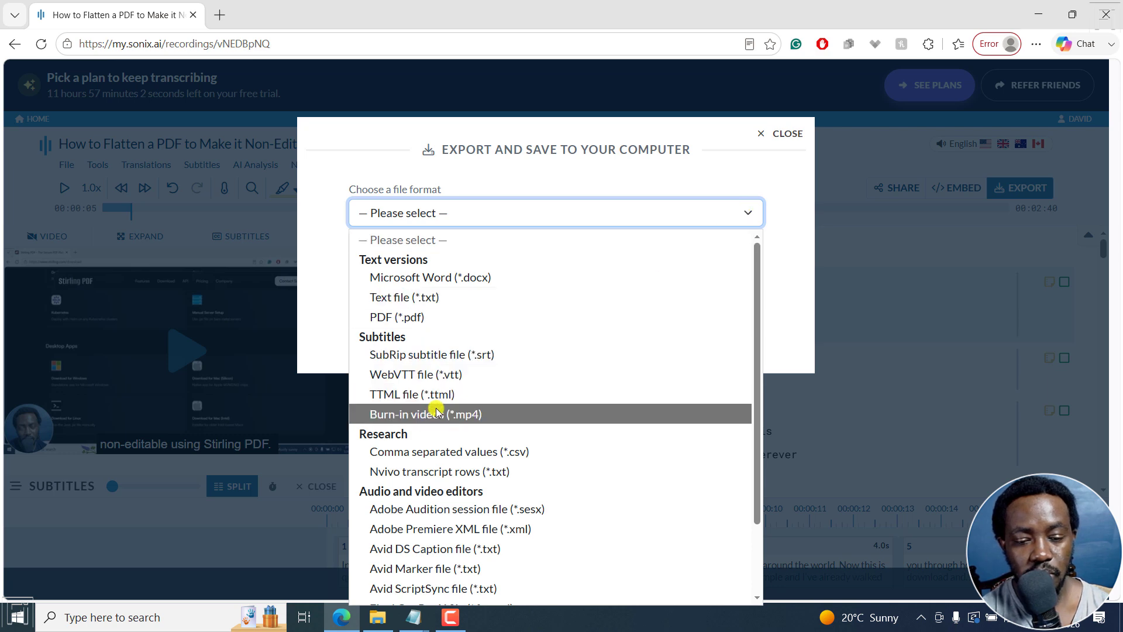
{"action": "left_click", "coordinate": [419, 417]}
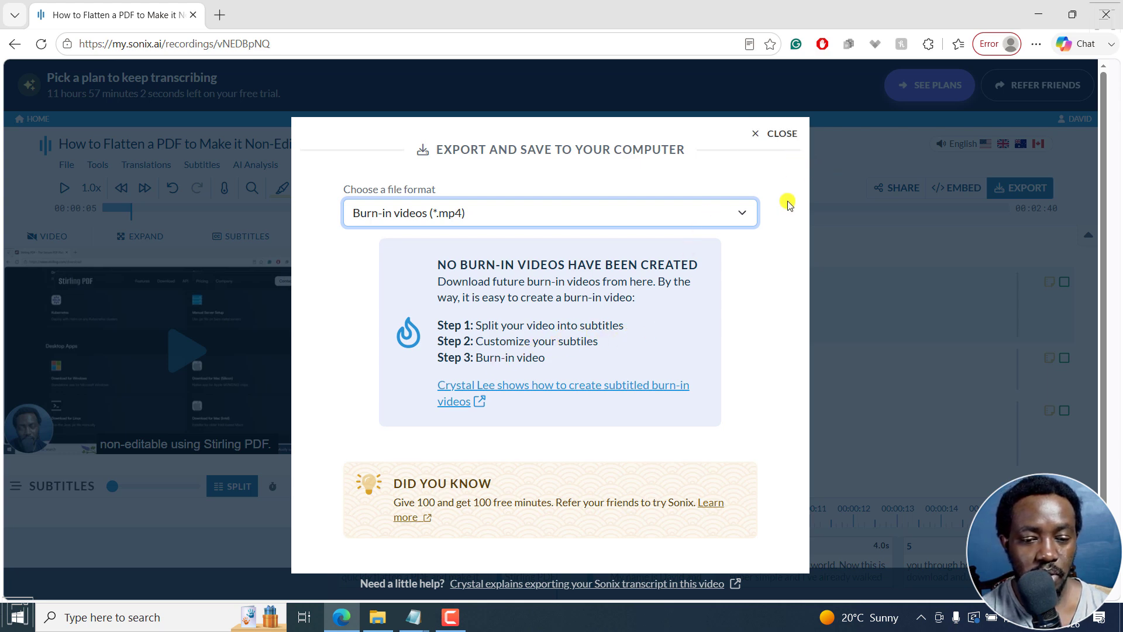
{"action": "left_click", "coordinate": [798, 134]}
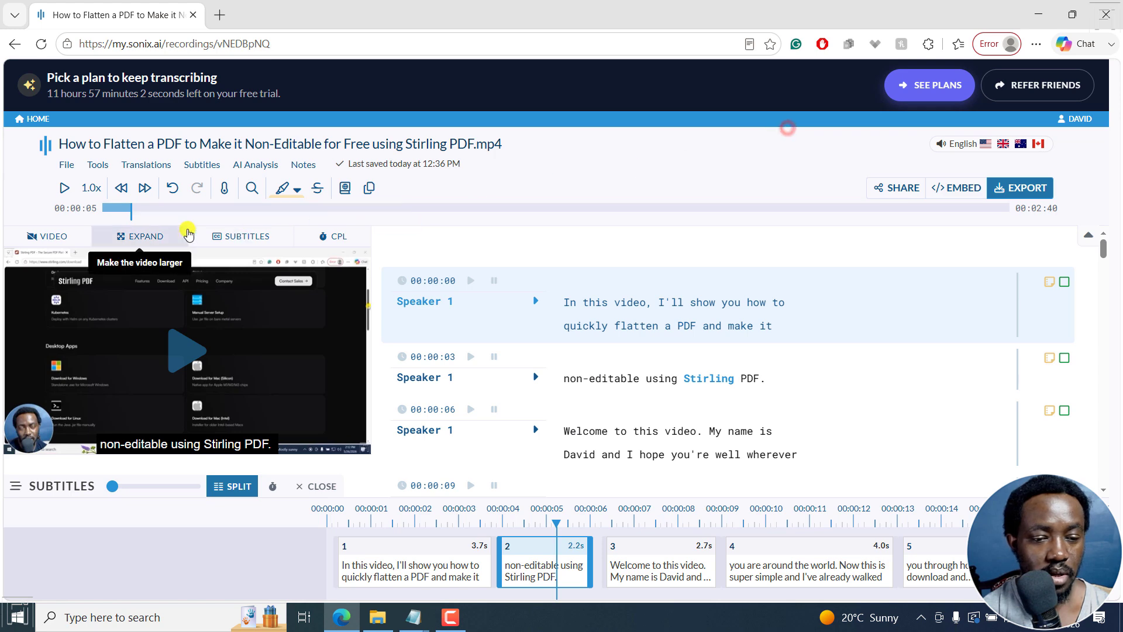
Review the minutes that burning in the subtitles uses and create a burned-in version of the video.
{"action": "left_click", "coordinate": [197, 166]}
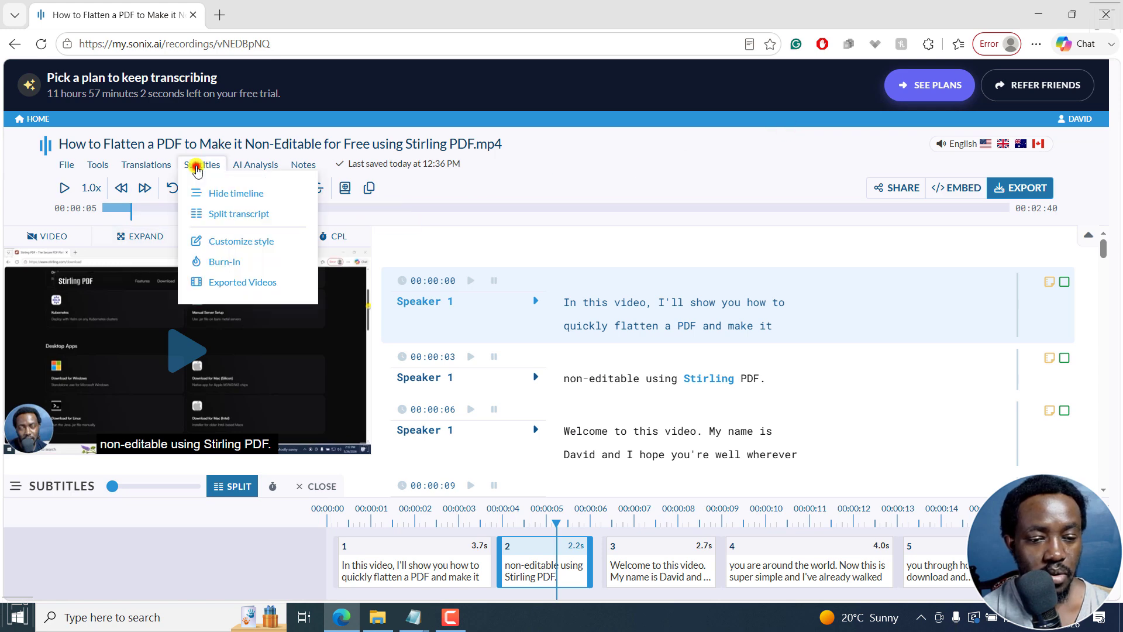
{"action": "left_click", "coordinate": [221, 261]}
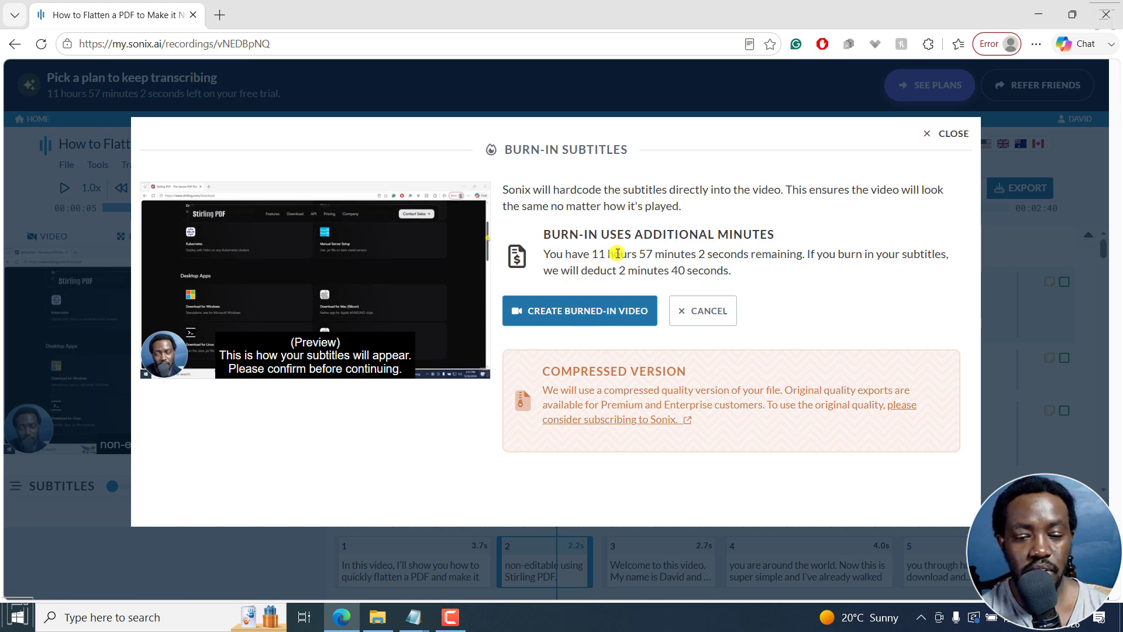
{"action": "left_click_drag", "start_coordinate": [592, 254], "coordinate": [743, 256]}
{"action": "left_click_drag", "start_coordinate": [613, 271], "coordinate": [743, 270]}
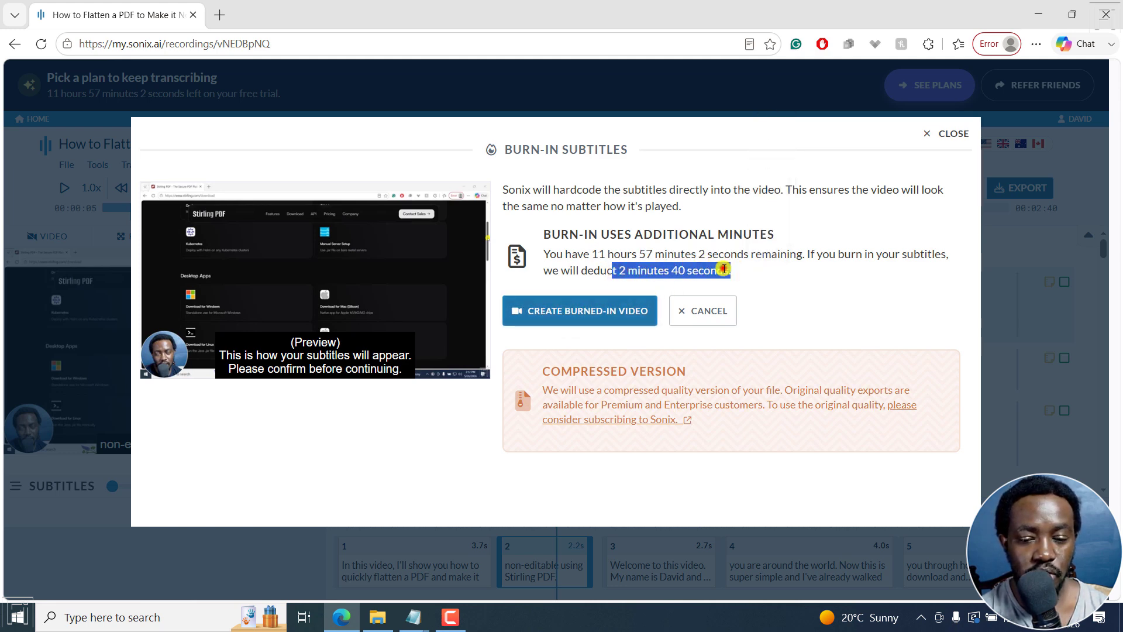
{"action": "left_click", "coordinate": [723, 269]}
{"action": "left_click", "coordinate": [560, 309]}
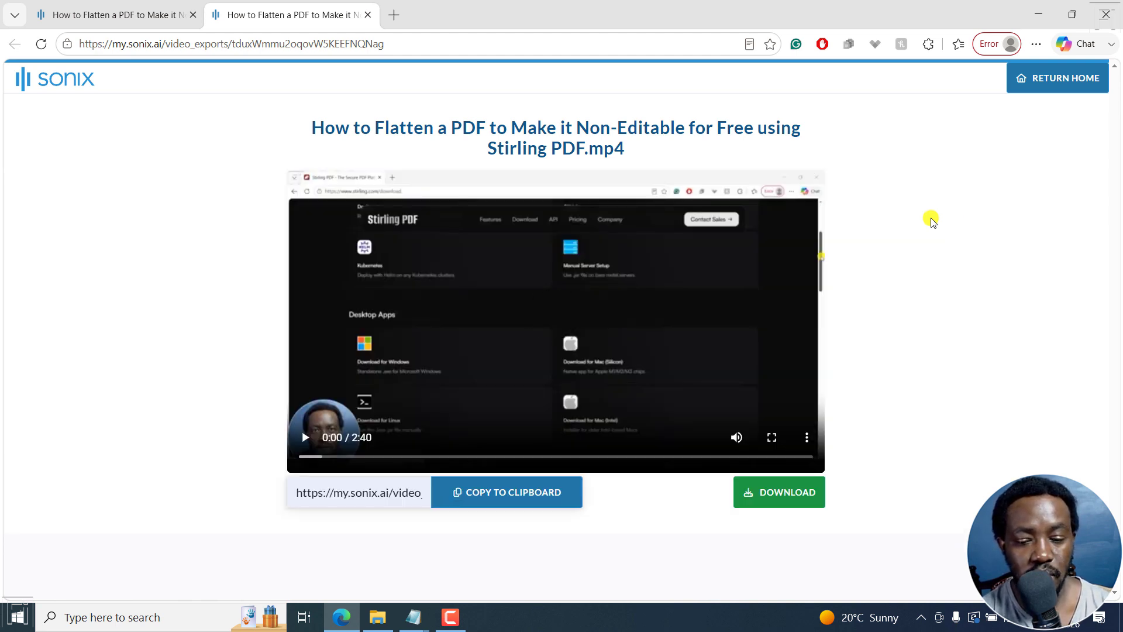
Preview the first seconds of the burned-in video on its export page and download it.
{"action": "left_click", "coordinate": [307, 440]}
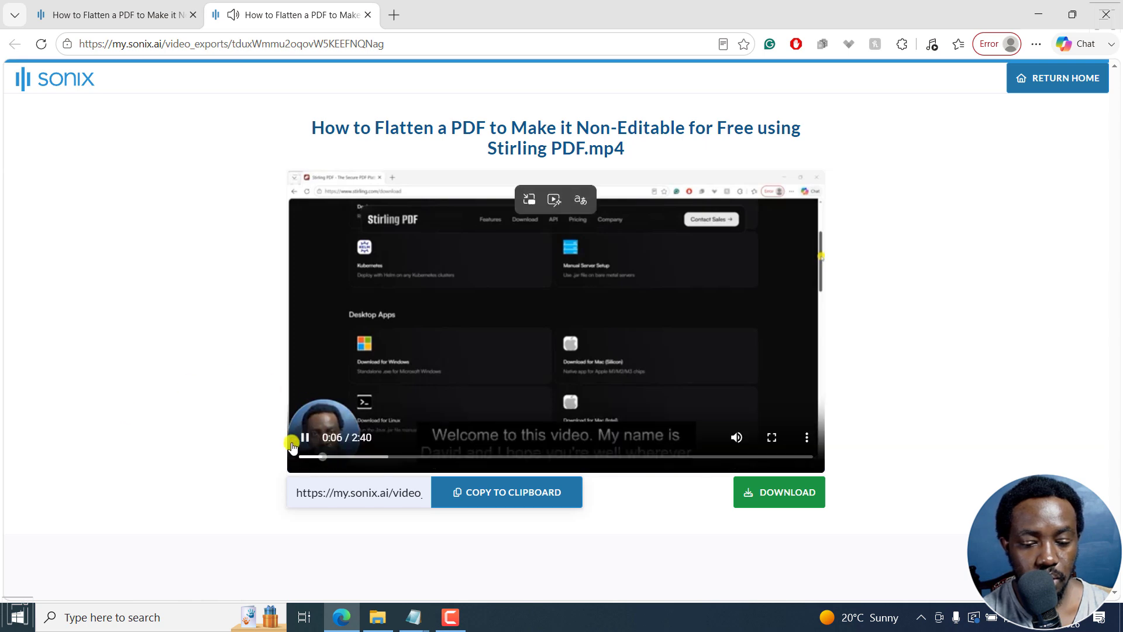
{"action": "left_click", "coordinate": [304, 439]}
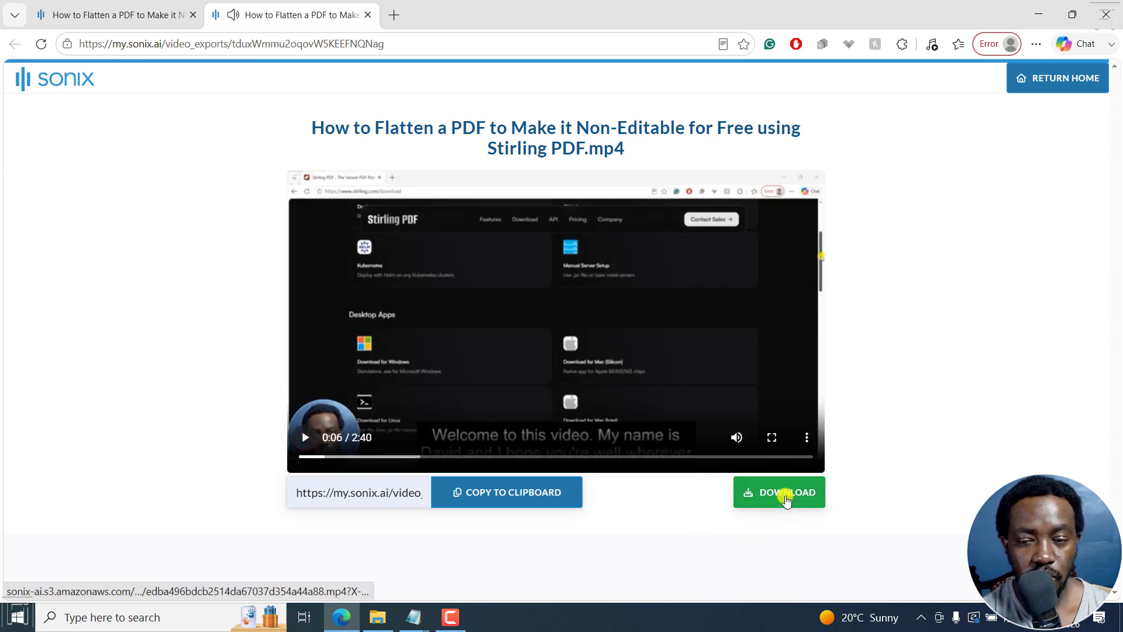
{"action": "left_click", "coordinate": [784, 496]}
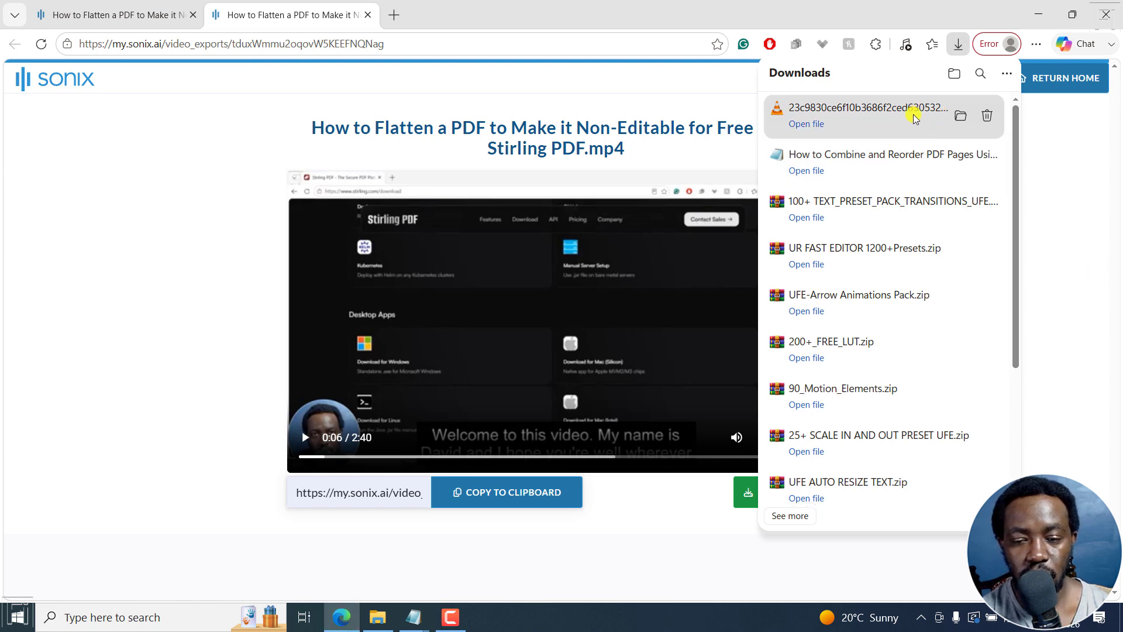
Open the downloaded MP4 in VLC media player, check the burned-in subtitles in its opening seconds, and return to the export page.
{"action": "left_click", "coordinate": [911, 115]}
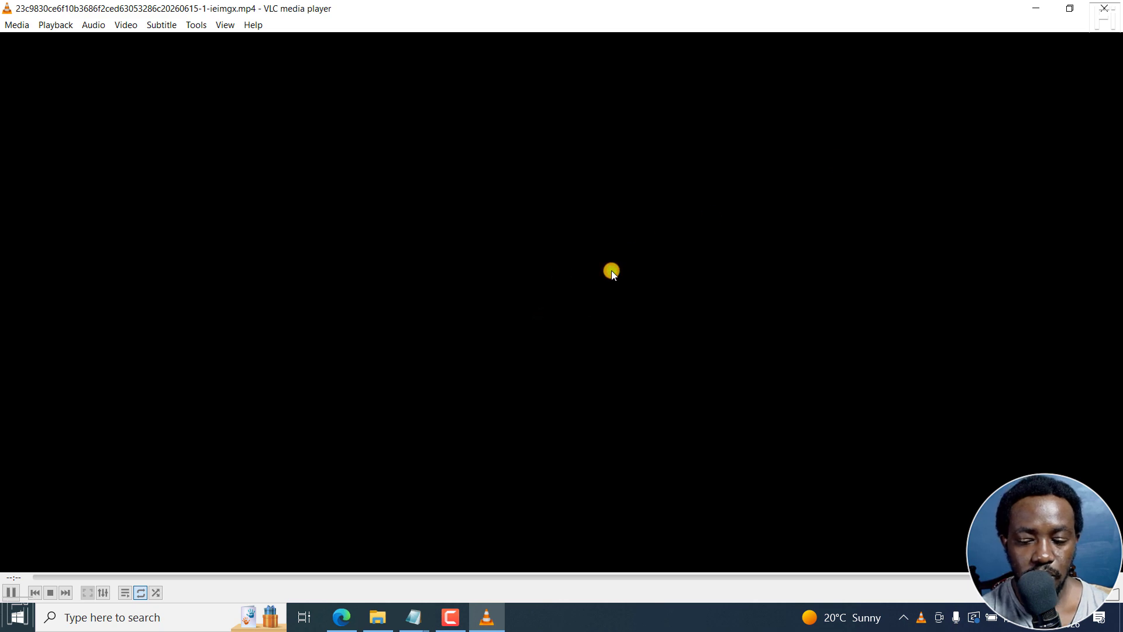
{"action": "key", "text": "space"}
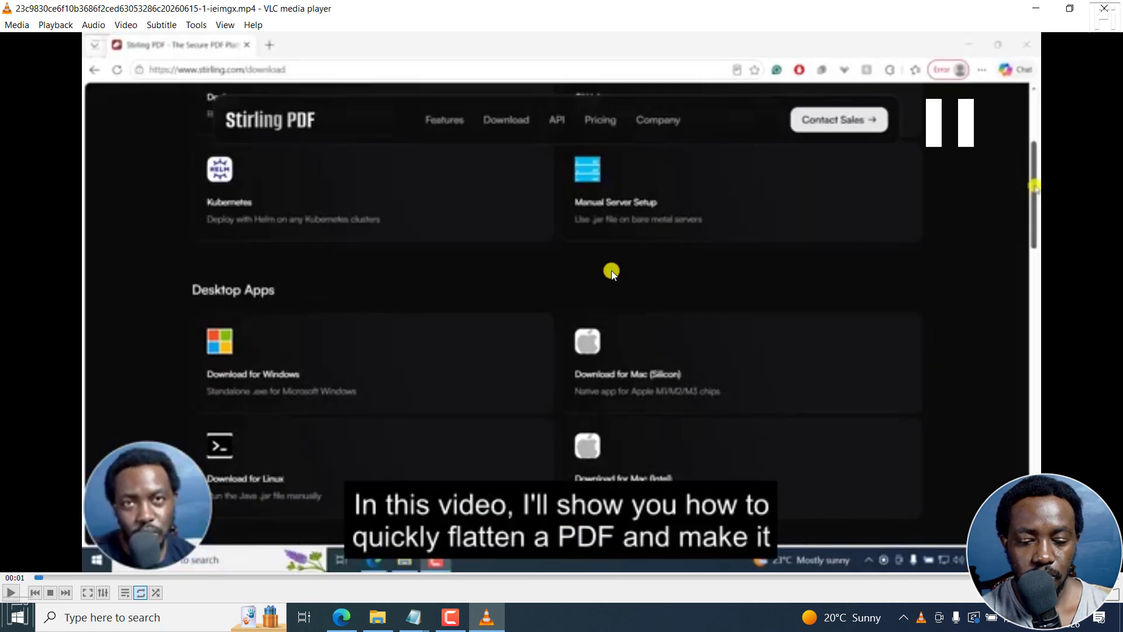
{"action": "key", "text": "space"}
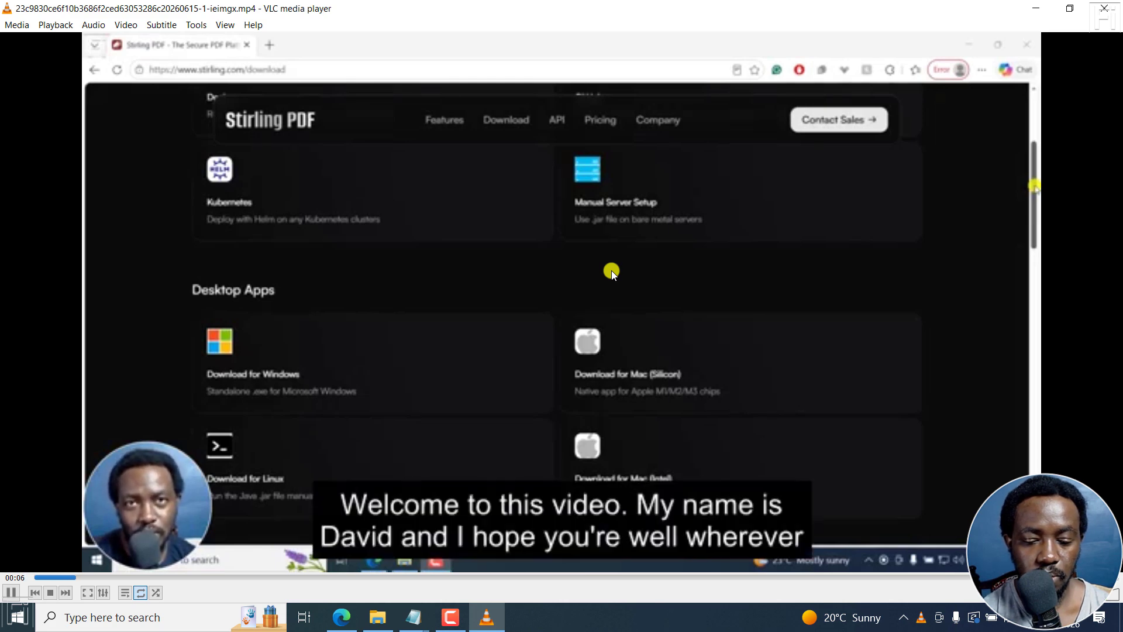
{"action": "key", "text": "space"}
{"action": "left_click", "coordinate": [1104, 8]}
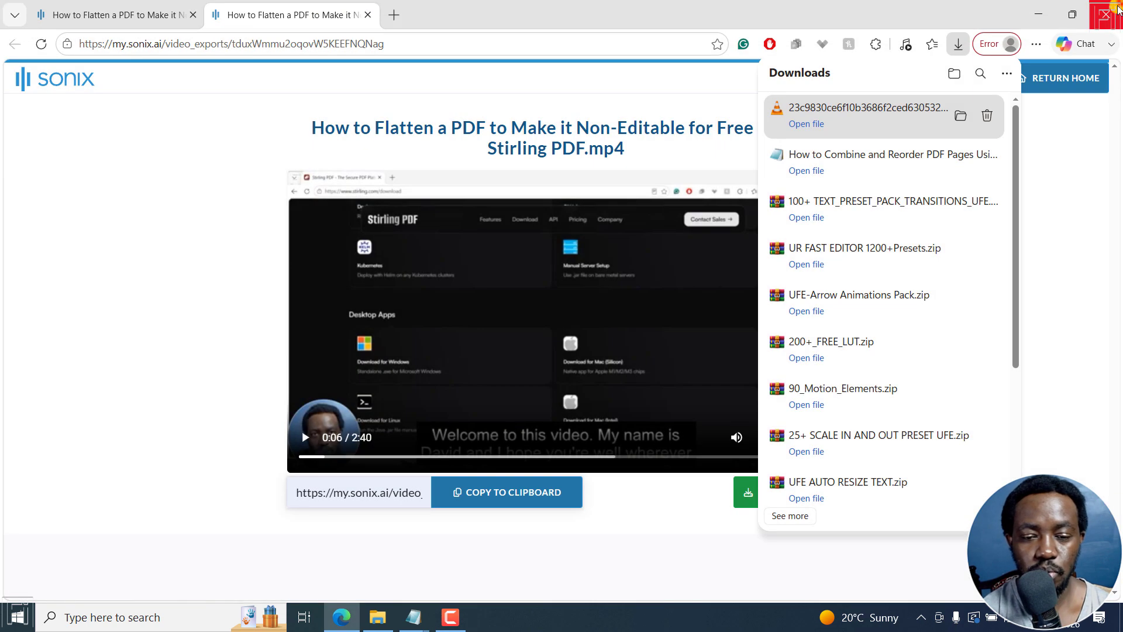
{"action": "left_click", "coordinate": [181, 126]}
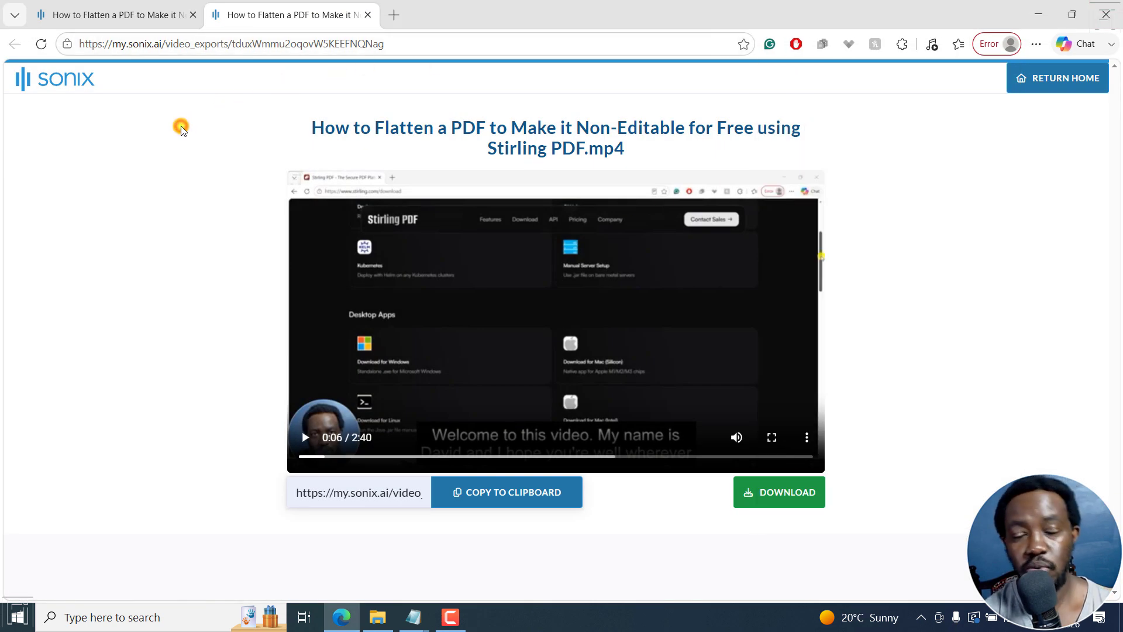